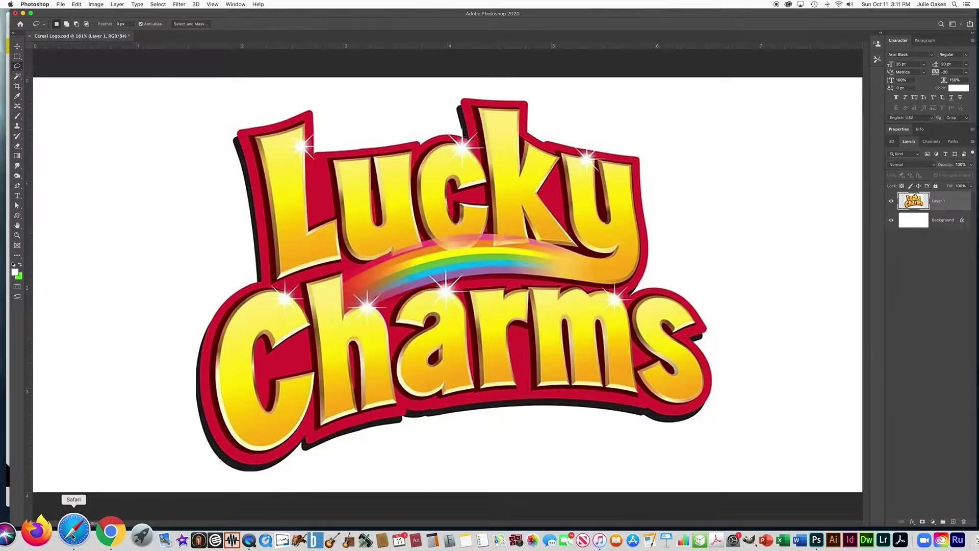
Step: Change the FontShop Tryout sample text to 'Chucky Harms'
{"action": "left_click", "coordinate": [73, 534]}
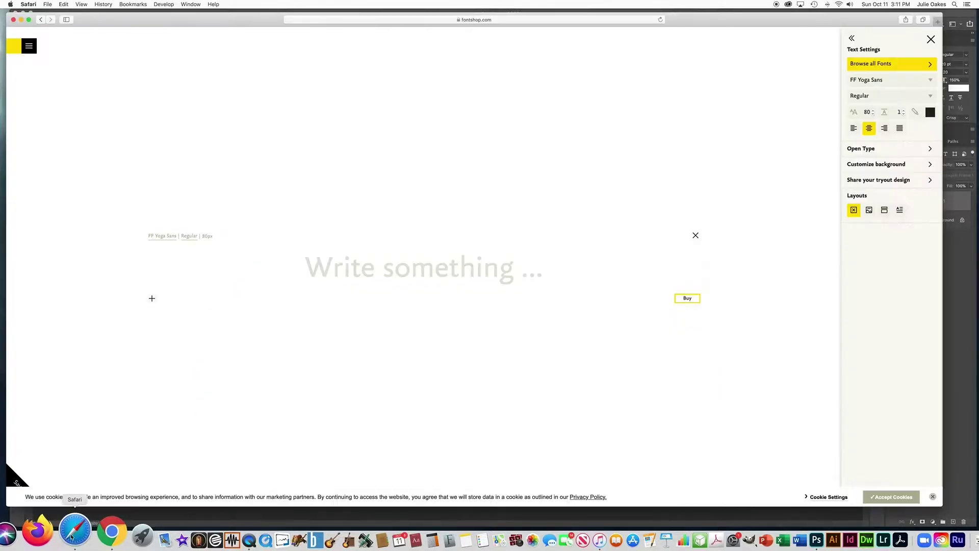
{"action": "left_click", "coordinate": [393, 20]}
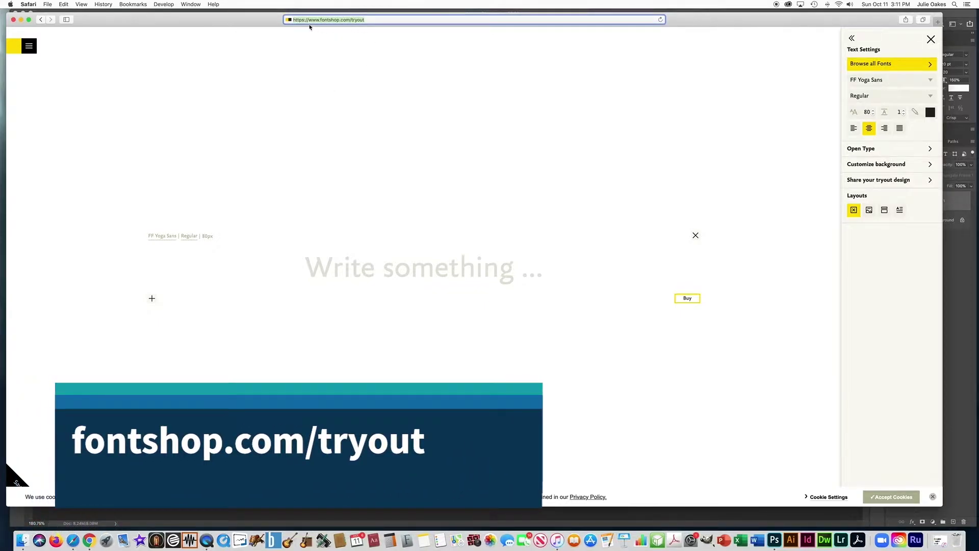
{"action": "left_click", "coordinate": [355, 261]}
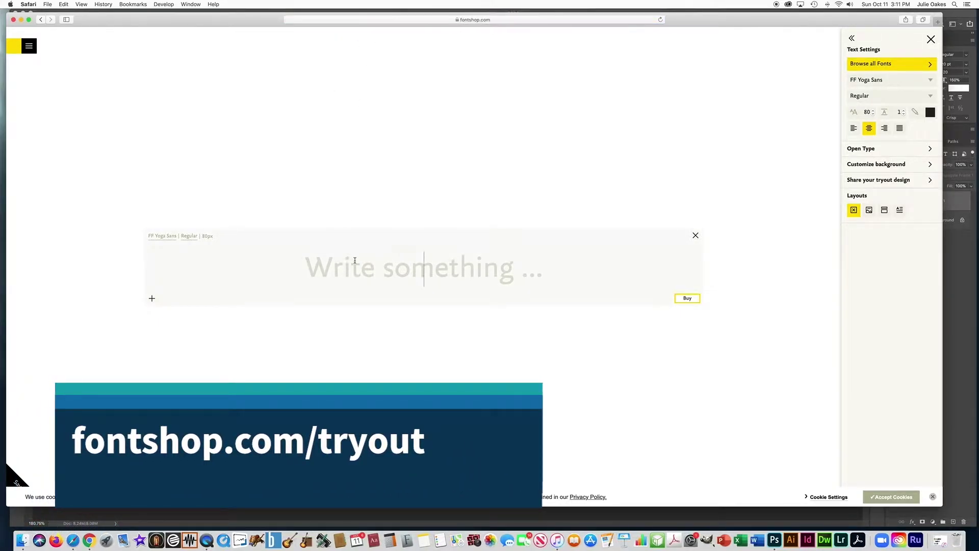
{"action": "type", "text": "Chu"}
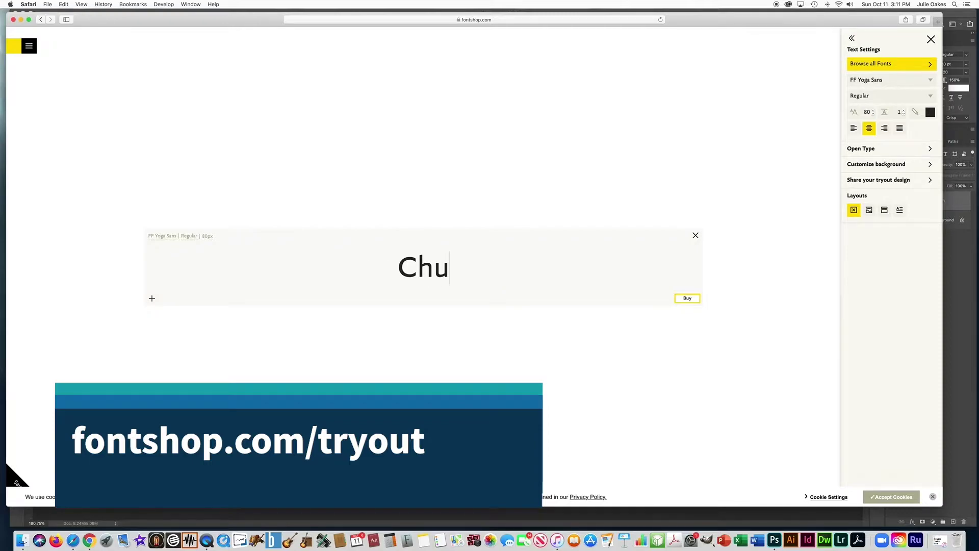
{"action": "type", "text": "cky Harn"}
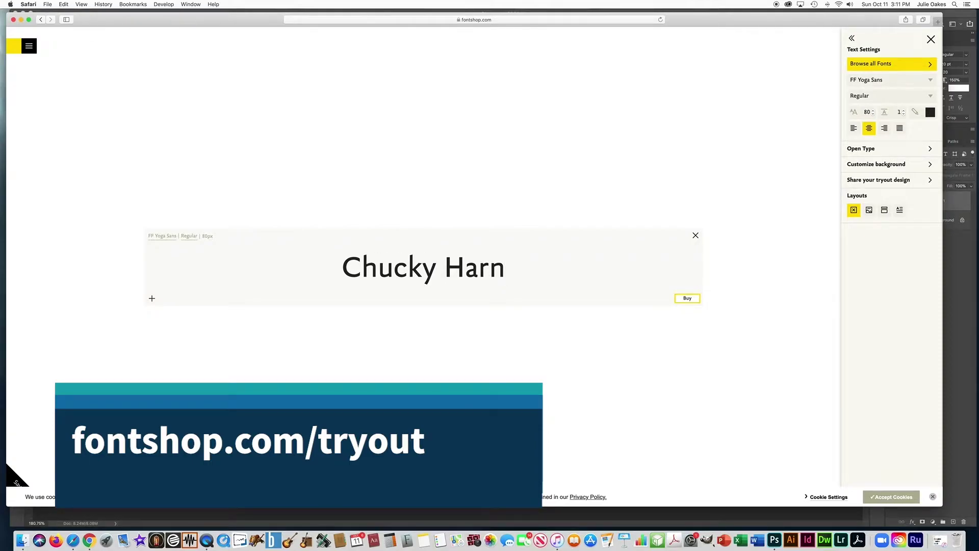
{"action": "key", "text": "BackSpace"}
{"action": "type", "text": "ms"}
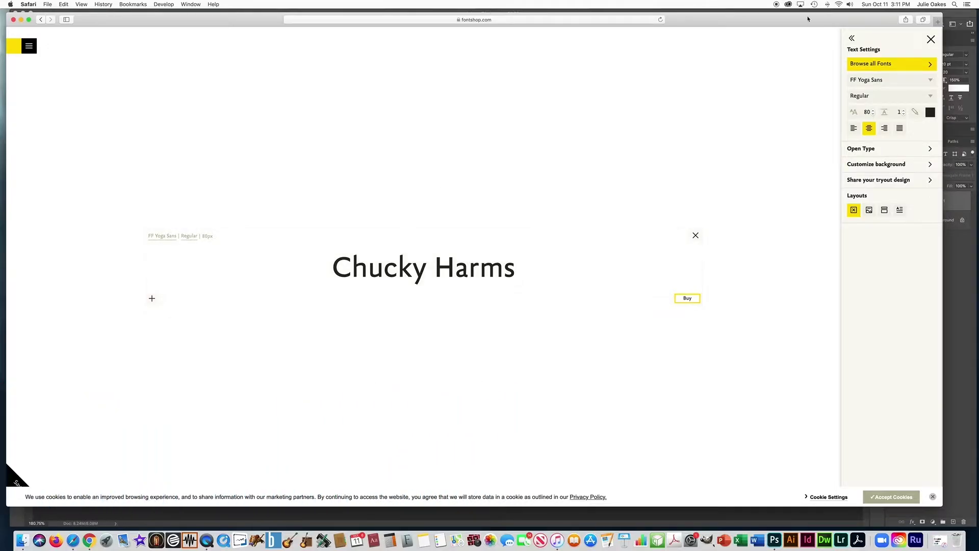
Step: Search the full font library by name for the Gumbo typeface
{"action": "left_click", "coordinate": [868, 64]}
{"action": "left_click", "coordinate": [864, 39]}
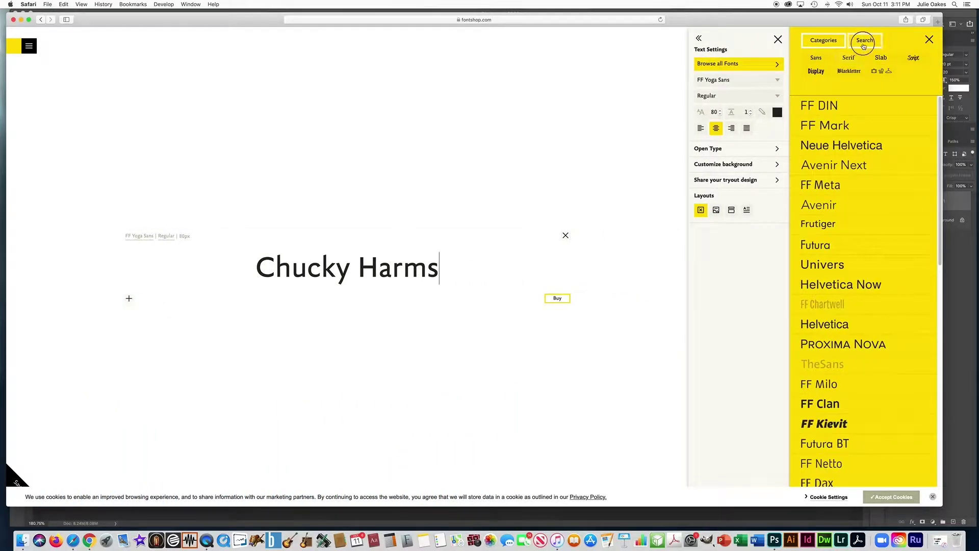
{"action": "left_click", "coordinate": [834, 62]}
{"action": "type", "text": "c"}
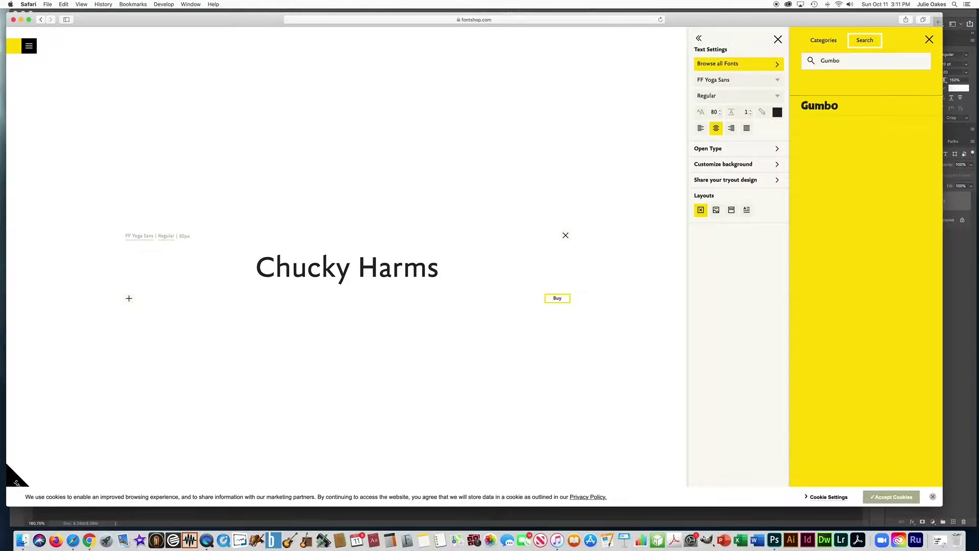
Step: Set the sample in Gumbo at 282 px and screenshot the Chucky Harms lettering
{"action": "left_click", "coordinate": [831, 109]}
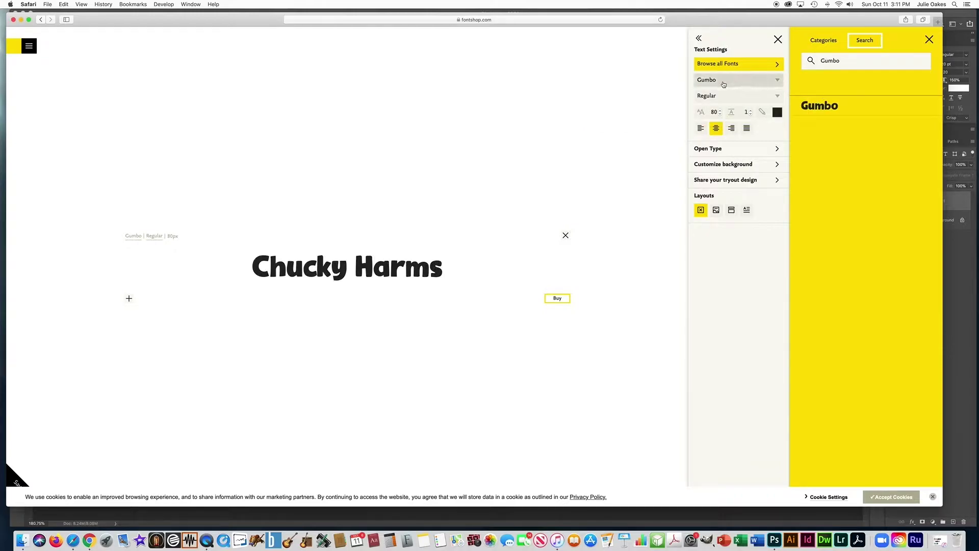
{"action": "left_click", "coordinate": [719, 111]}
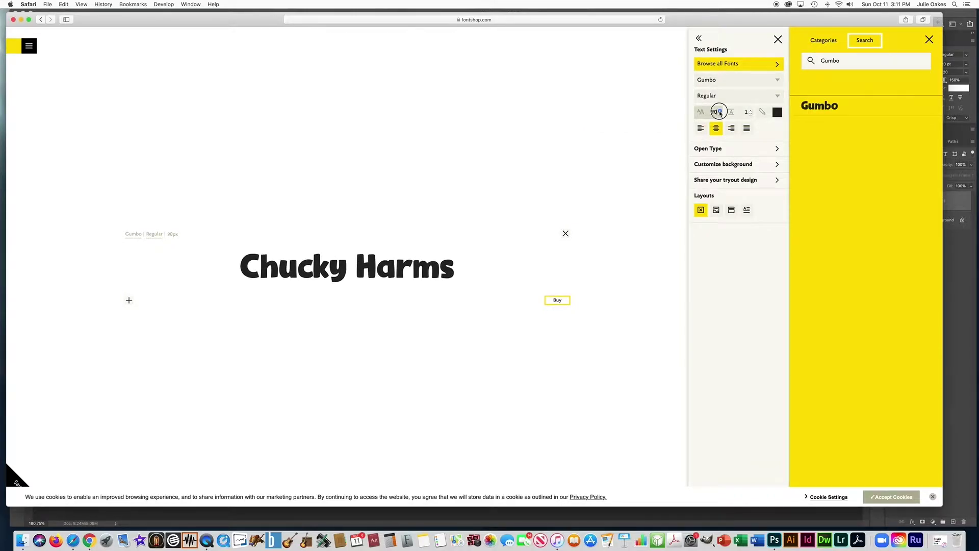
{"action": "left_click_drag", "start_coordinate": [720, 111], "coordinate": [720, 113]}
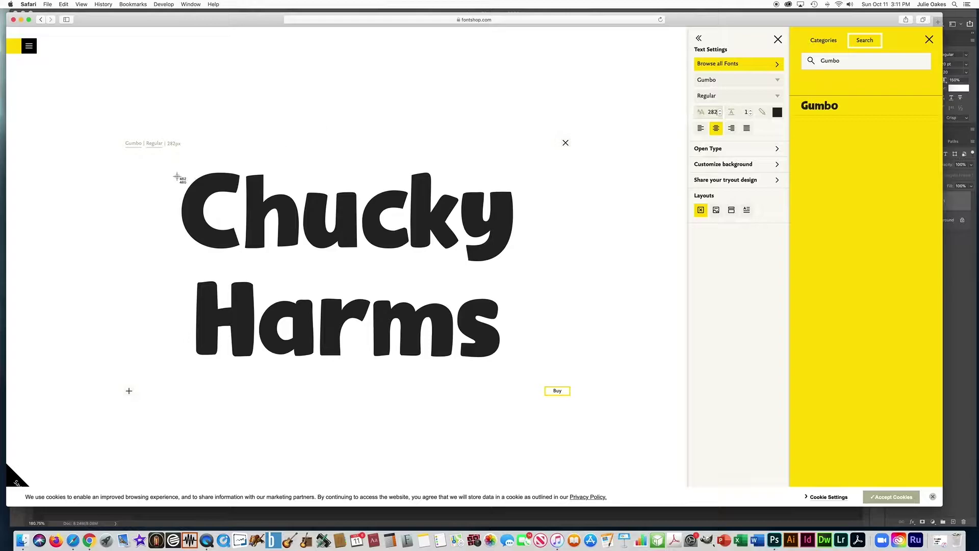
{"action": "key", "text": "super+shift+4"}
{"action": "left_click_drag", "start_coordinate": [168, 160], "coordinate": [535, 367]}
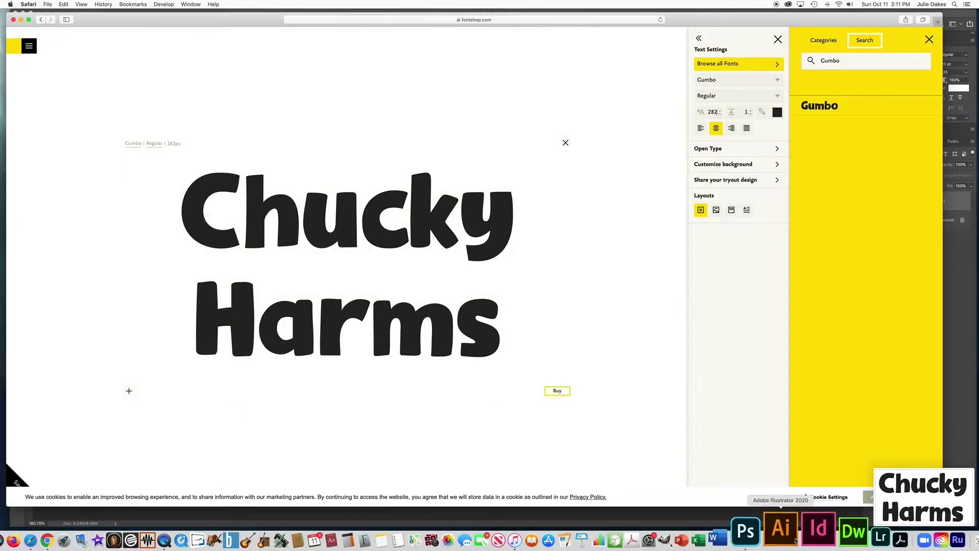
{"action": "left_click", "coordinate": [774, 539]}
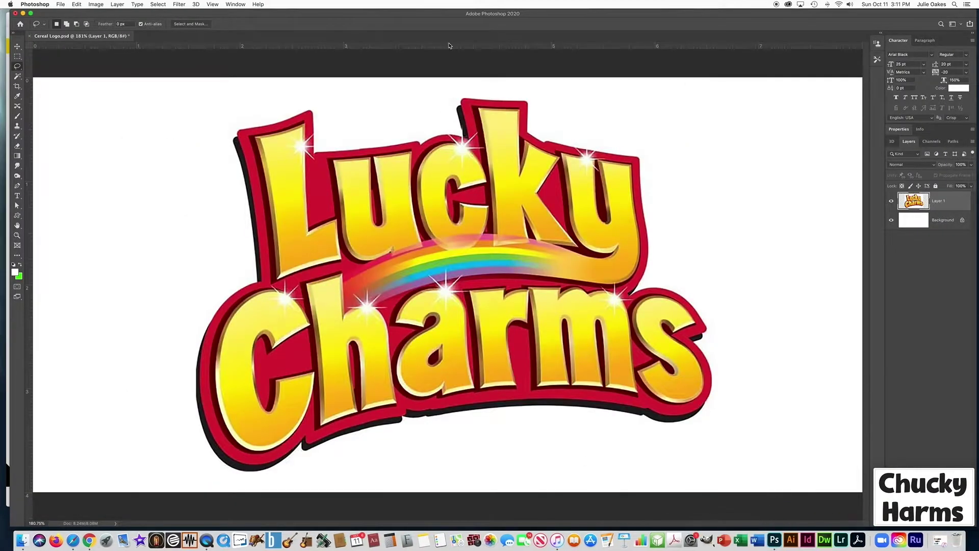
{"action": "key", "text": "super+o"}
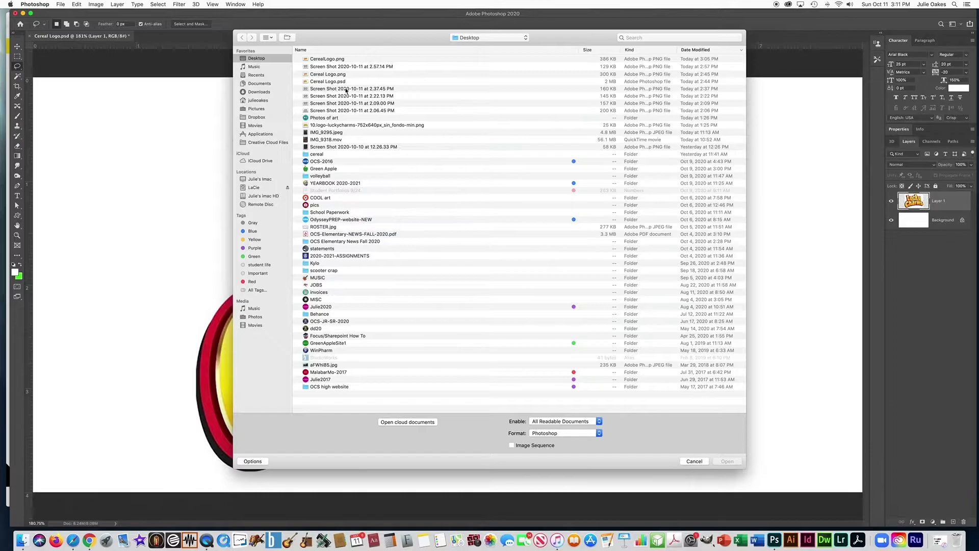
{"action": "double_click", "coordinate": [341, 61]}
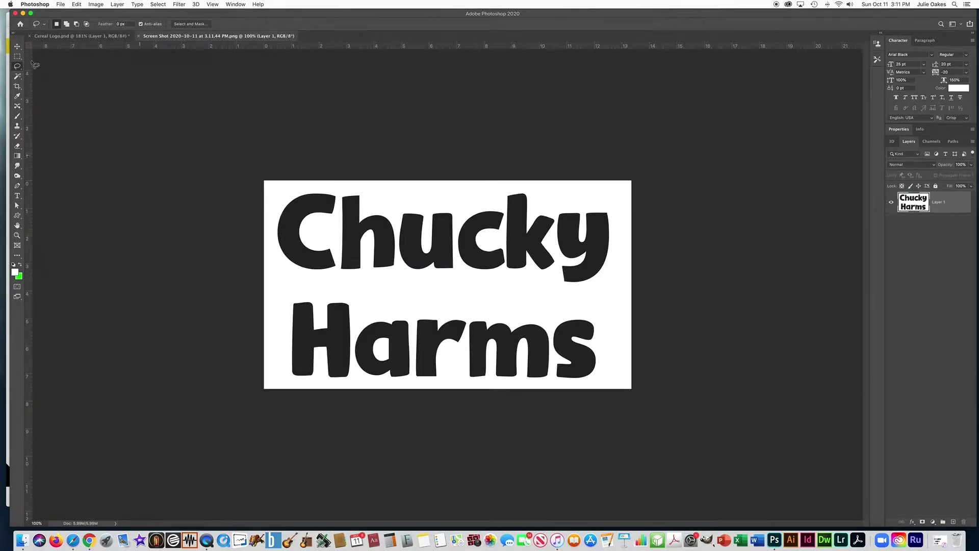
Step: Select all the letters of Chucky with the Magic Wand
{"action": "left_click", "coordinate": [17, 76]}
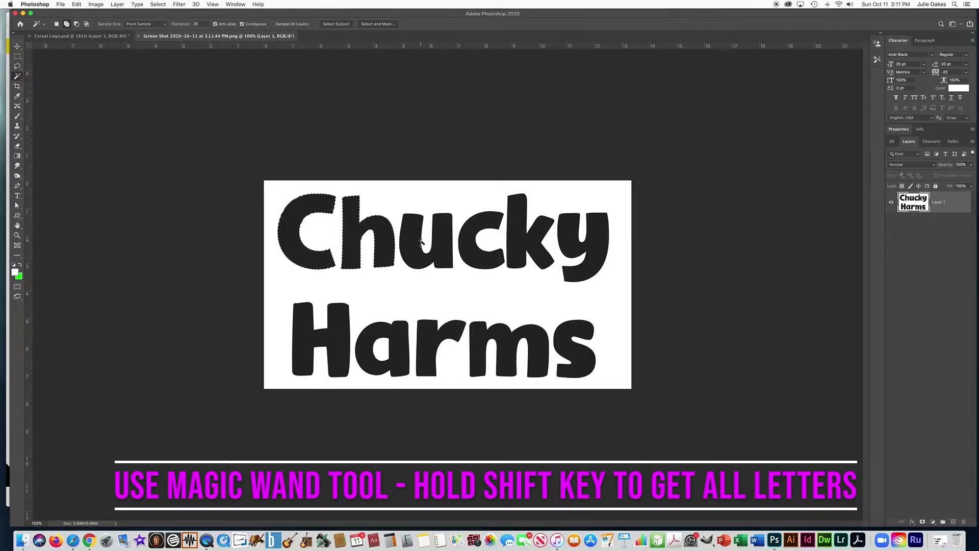
{"action": "left_click", "coordinate": [355, 217], "text": "shift"}
{"action": "left_click", "coordinate": [416, 239], "text": "shift"}
{"action": "left_click", "coordinate": [472, 239], "text": "shift"}
{"action": "left_click", "coordinate": [520, 247], "text": "shift"}
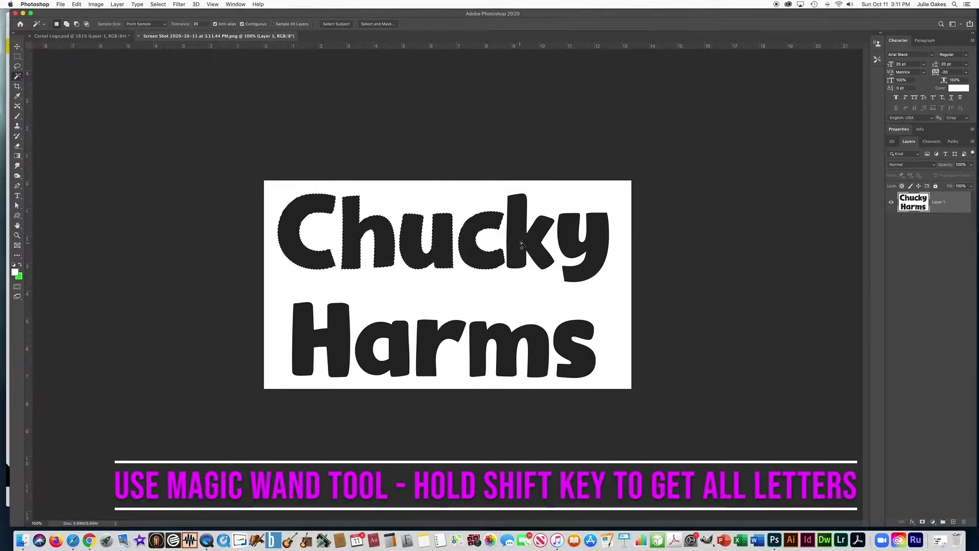
{"action": "left_click", "coordinate": [566, 244], "text": "shift"}
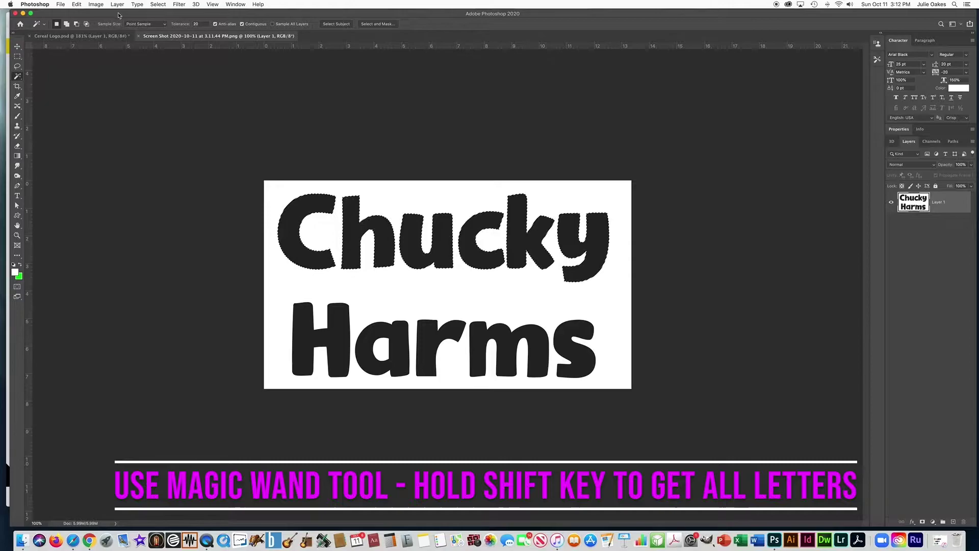
Step: Paste Chucky into Cereal Logo, then select, copy and paste the Harms letters too
{"action": "left_click", "coordinate": [92, 39]}
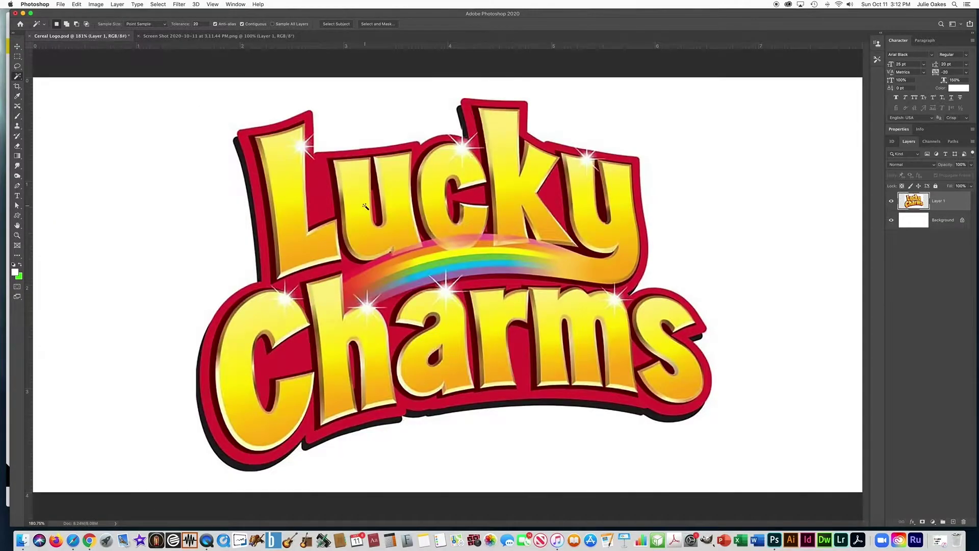
{"action": "key", "text": "super+v"}
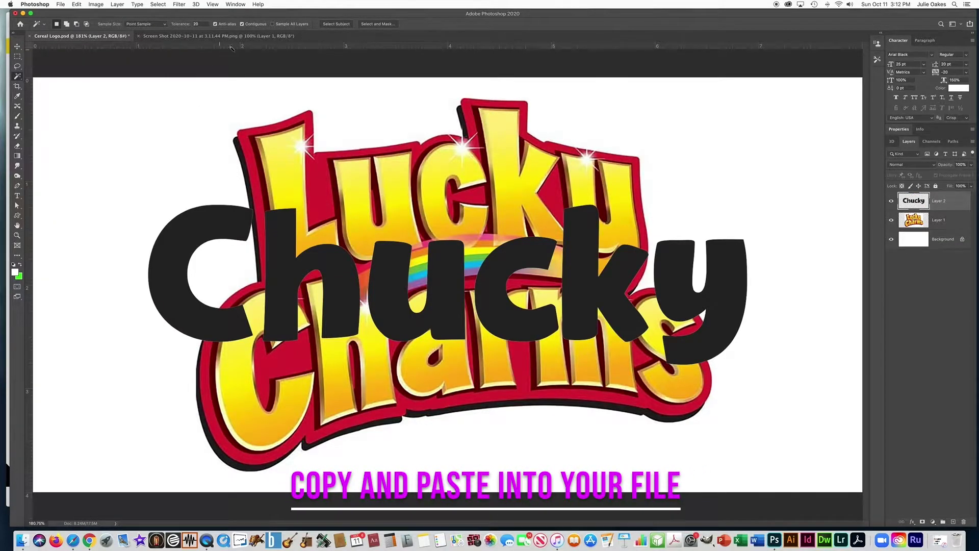
{"action": "left_click", "coordinate": [224, 36]}
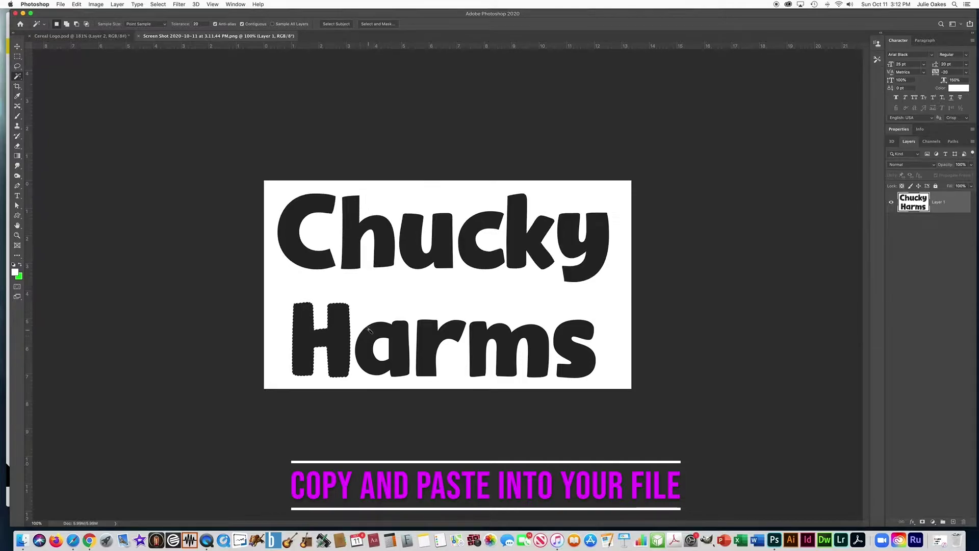
{"action": "left_click", "coordinate": [369, 330], "text": "shift"}
{"action": "left_click", "coordinate": [436, 334], "text": "shift"}
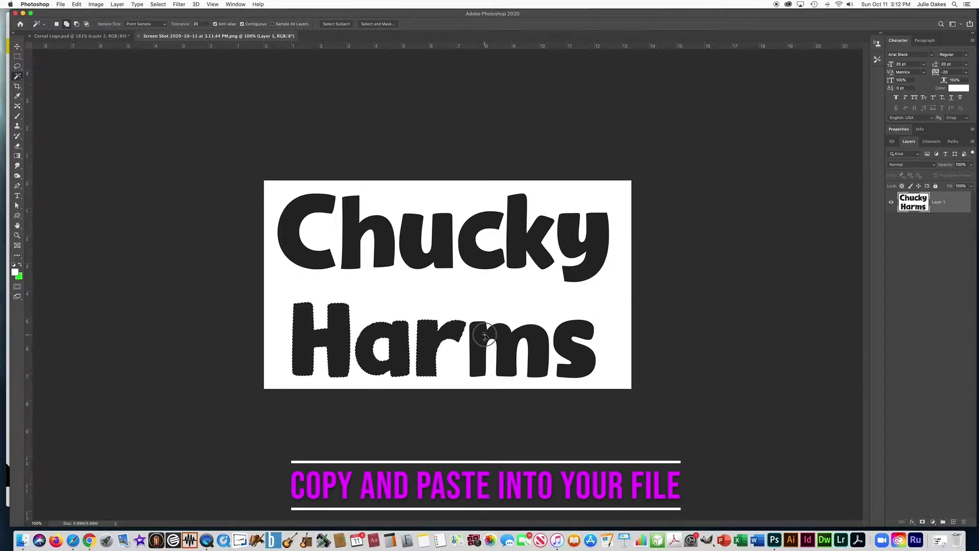
{"action": "left_click", "coordinate": [484, 334], "text": "shift"}
{"action": "left_click", "coordinate": [566, 339], "text": "shift"}
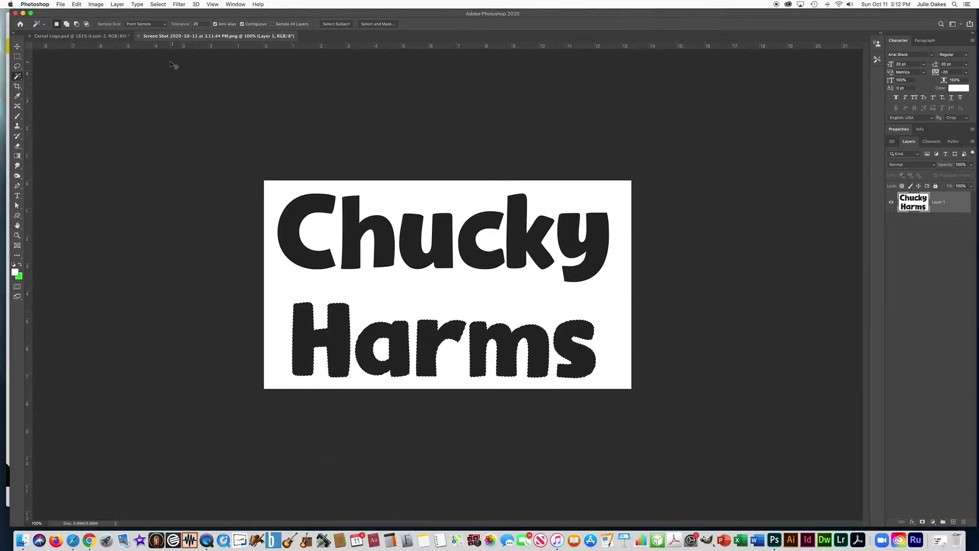
{"action": "key", "text": "super+c"}
{"action": "left_click", "coordinate": [79, 36]}
{"action": "key", "text": "super+v"}
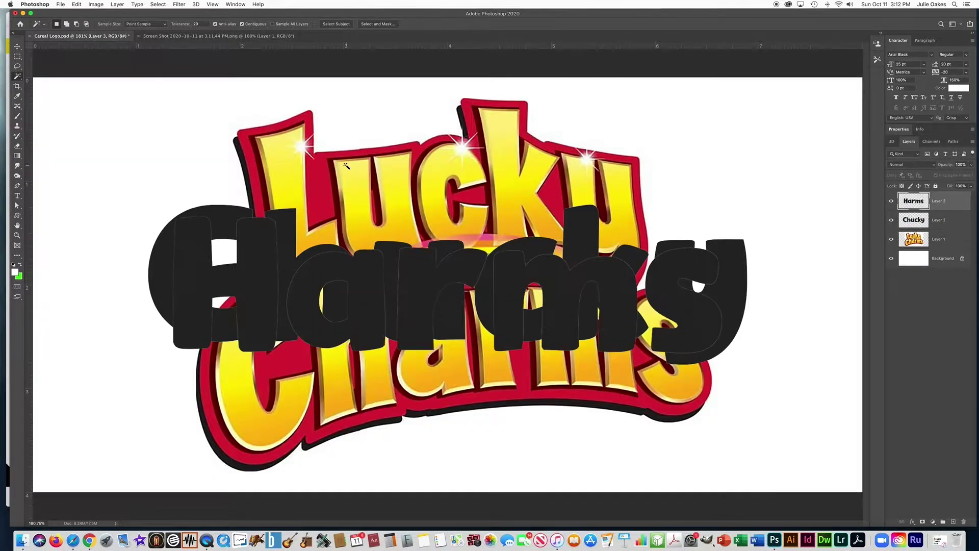
Step: Move Harms down over Charms and Chucky up over Lucky
{"action": "key", "text": "super+t"}
{"action": "left_click_drag", "start_coordinate": [354, 318], "coordinate": [361, 385]}
{"action": "key", "text": "Return"}
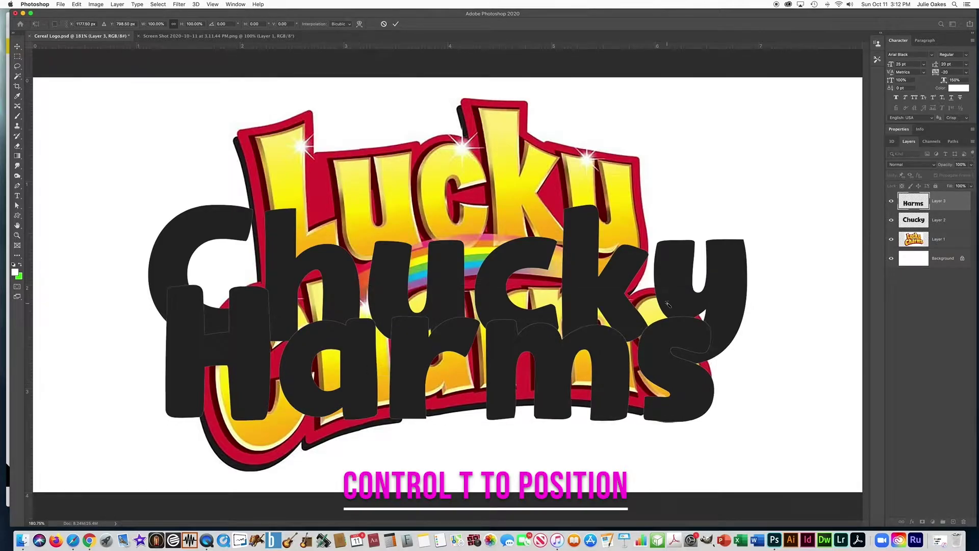
{"action": "left_click", "coordinate": [938, 223]}
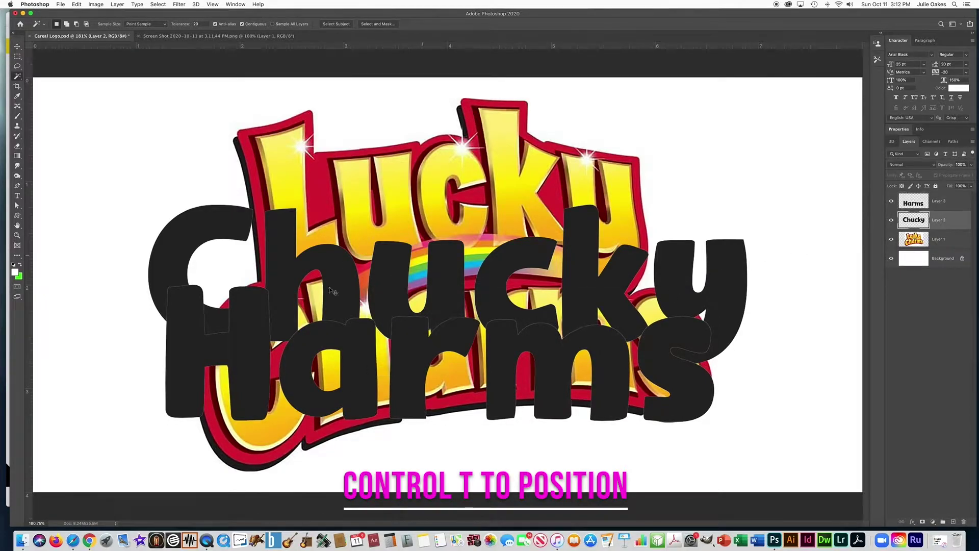
{"action": "key", "text": "super+t"}
{"action": "left_click_drag", "start_coordinate": [392, 307], "coordinate": [389, 237]}
Step: Apply the Chucky position and merge the Chucky and Harms layers into one
{"action": "key", "text": "Return"}
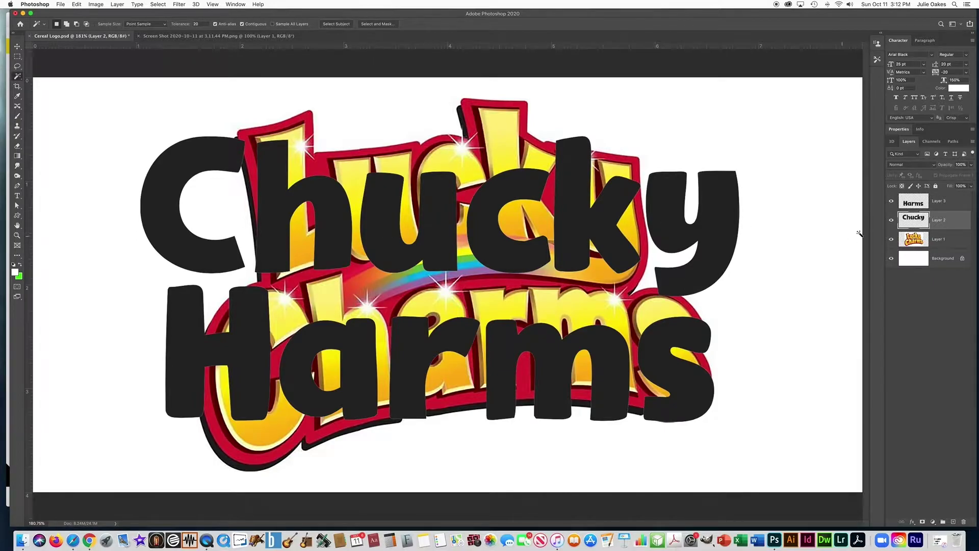
{"action": "left_click", "coordinate": [949, 201], "text": "shift"}
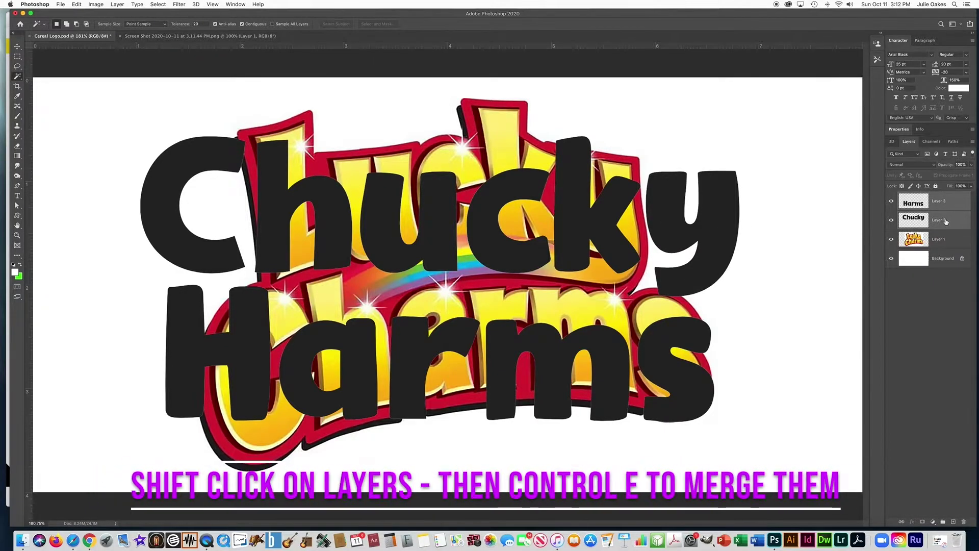
{"action": "left_click", "coordinate": [118, 4]}
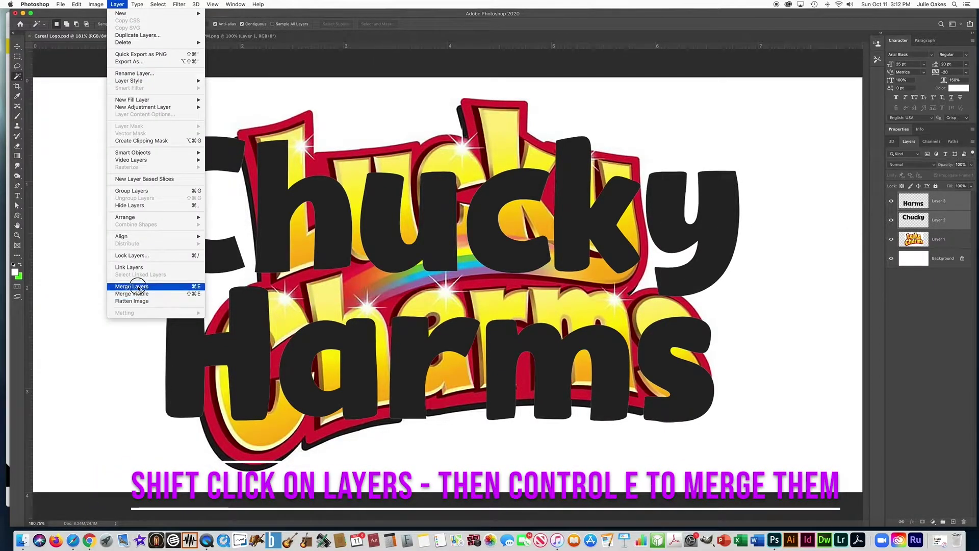
{"action": "left_click", "coordinate": [198, 287]}
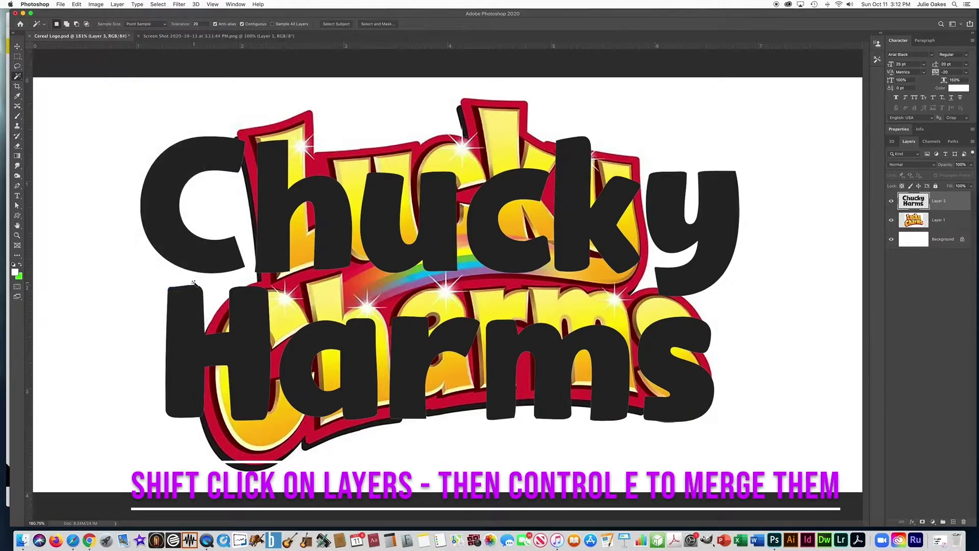
Step: Toggle the merged black lettering off and on to compare with Lucky Charms
{"action": "left_click", "coordinate": [893, 202]}
{"action": "left_click", "coordinate": [893, 201]}
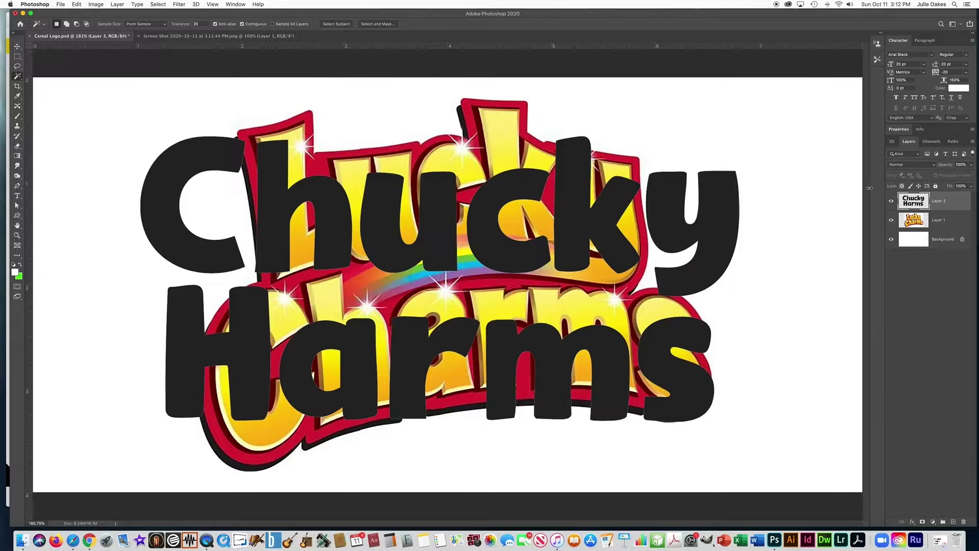
{"action": "left_click", "coordinate": [891, 202]}
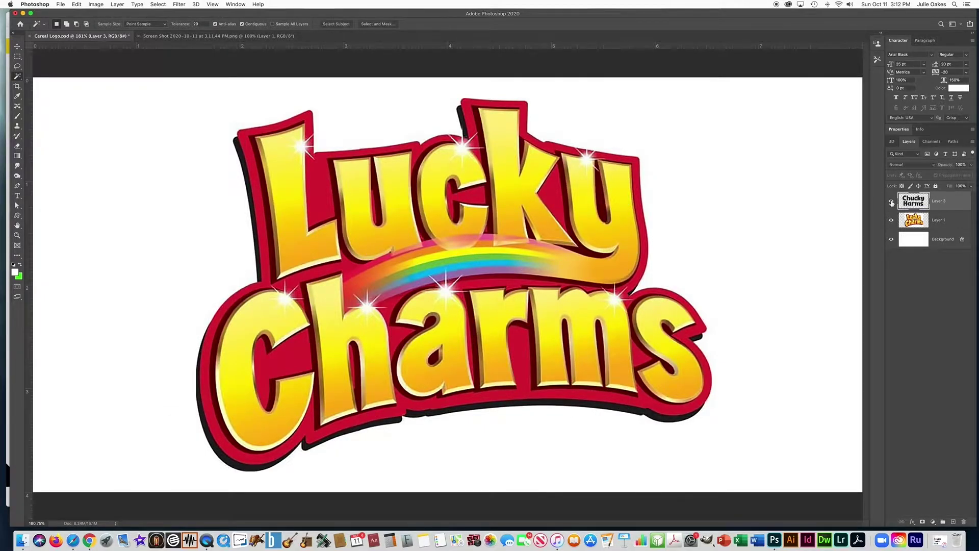
{"action": "left_click", "coordinate": [891, 202]}
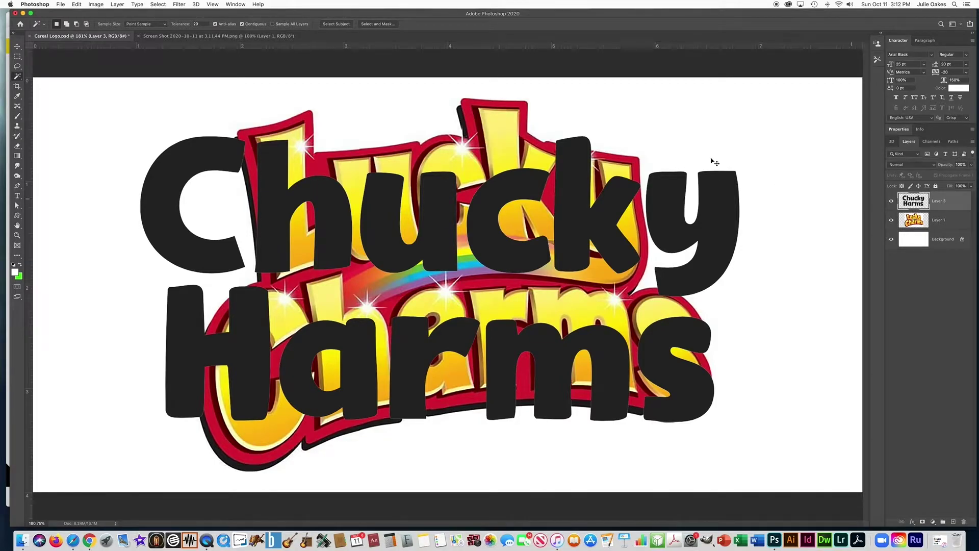
Step: Warp the merged lettering, arching Chucky's top upward and reshaping the corners
{"action": "key", "text": "super+t"}
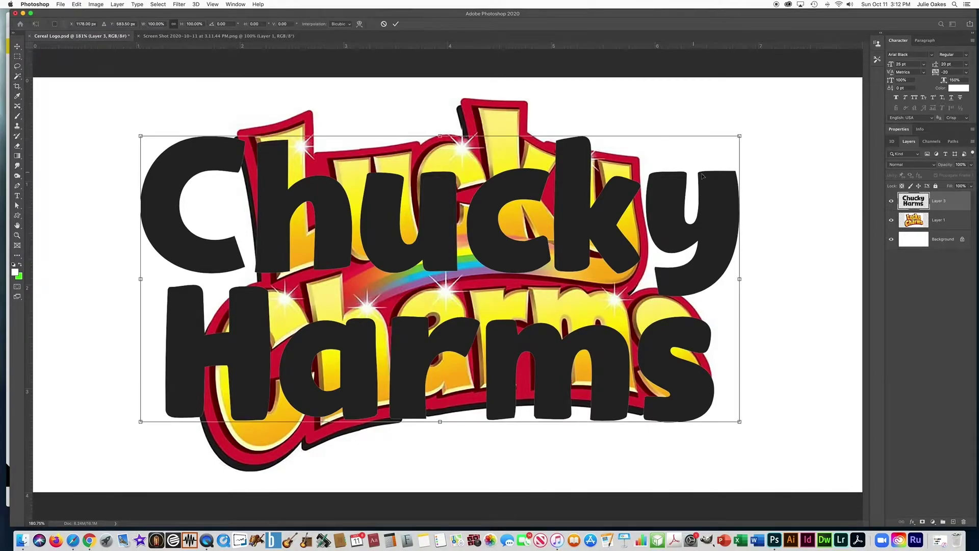
{"action": "left_click", "coordinate": [359, 24]}
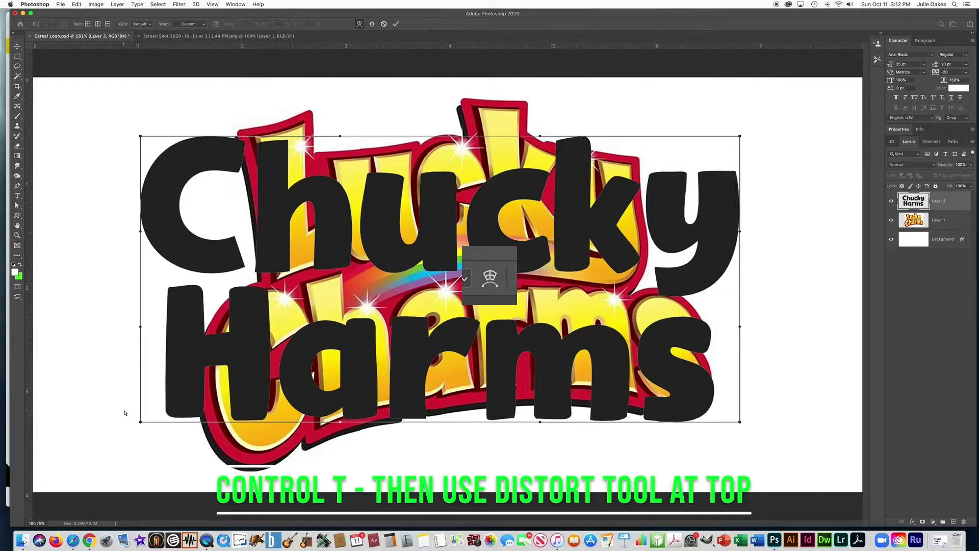
{"action": "left_click_drag", "start_coordinate": [141, 421], "coordinate": [140, 467]}
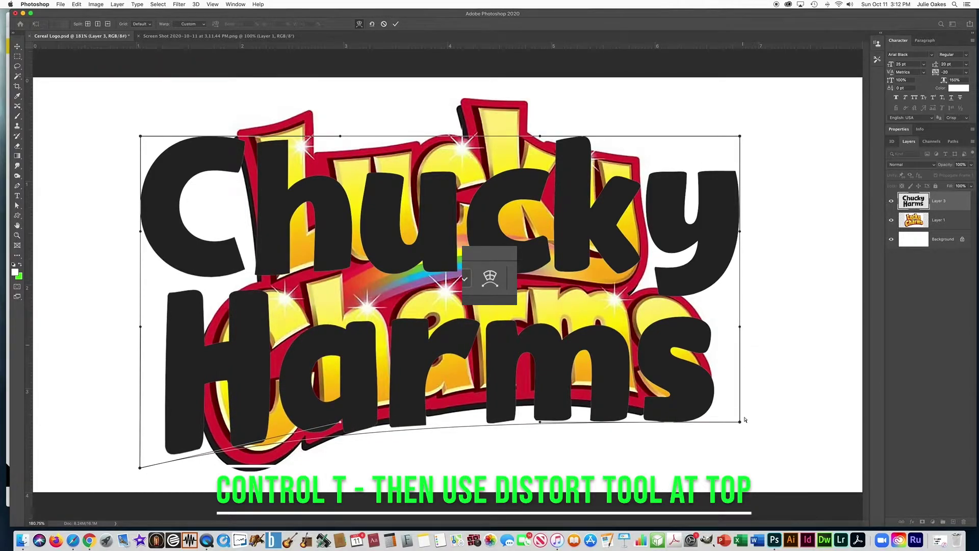
{"action": "left_click_drag", "start_coordinate": [740, 422], "coordinate": [737, 405]}
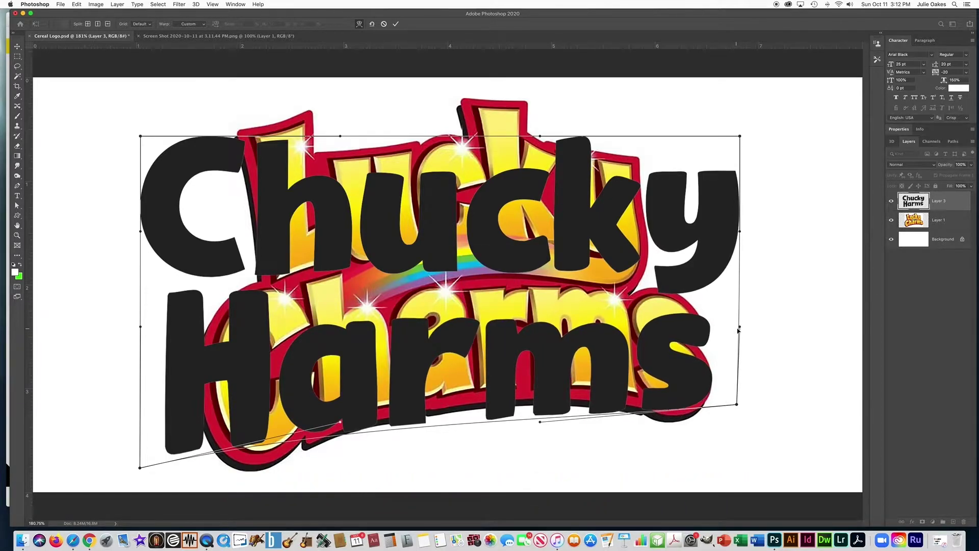
{"action": "left_click_drag", "start_coordinate": [737, 318], "coordinate": [735, 294]}
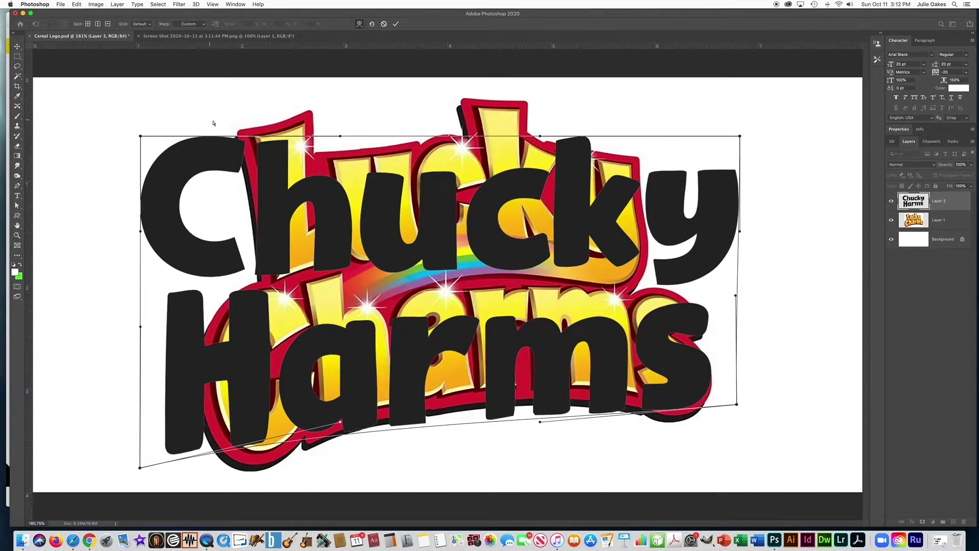
{"action": "left_click_drag", "start_coordinate": [139, 135], "coordinate": [117, 114]}
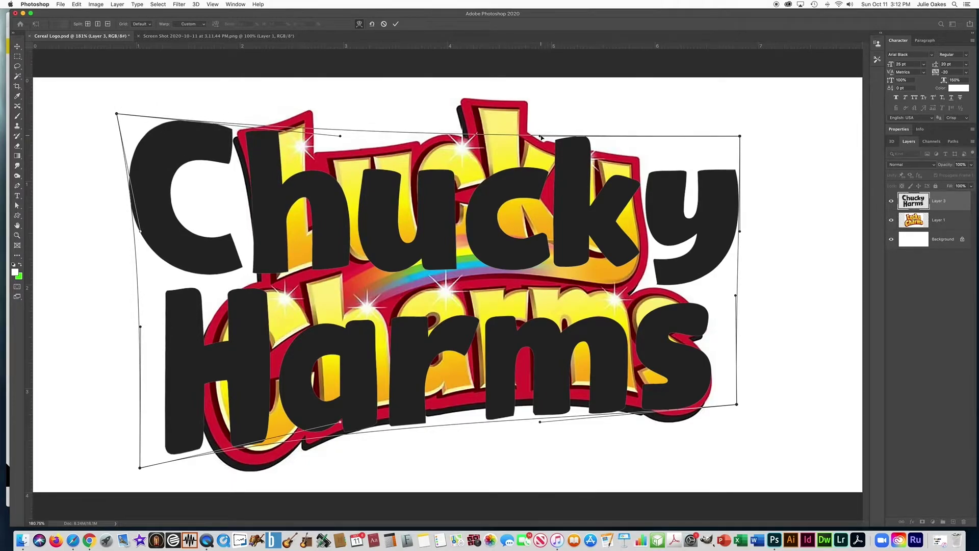
{"action": "left_click_drag", "start_coordinate": [542, 136], "coordinate": [540, 68]}
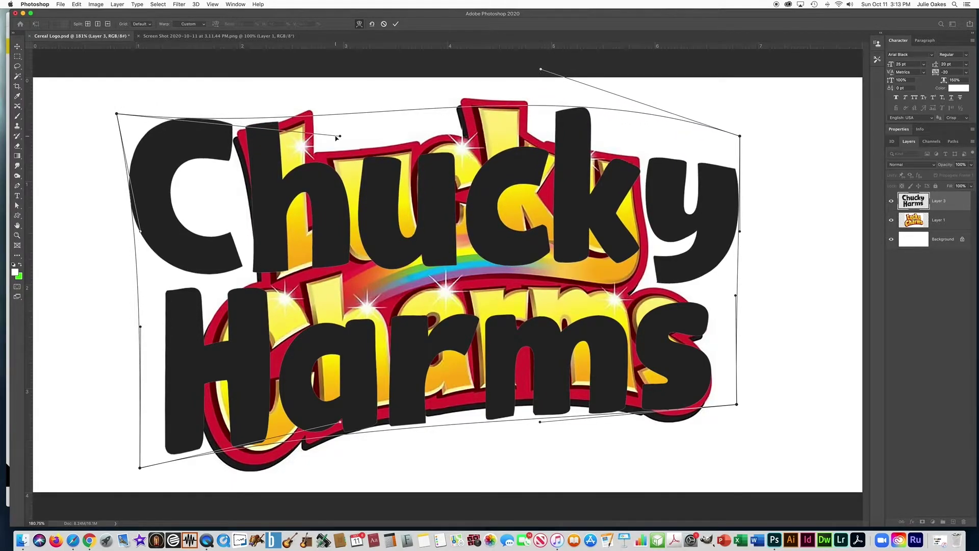
{"action": "left_click_drag", "start_coordinate": [341, 136], "coordinate": [331, 97]}
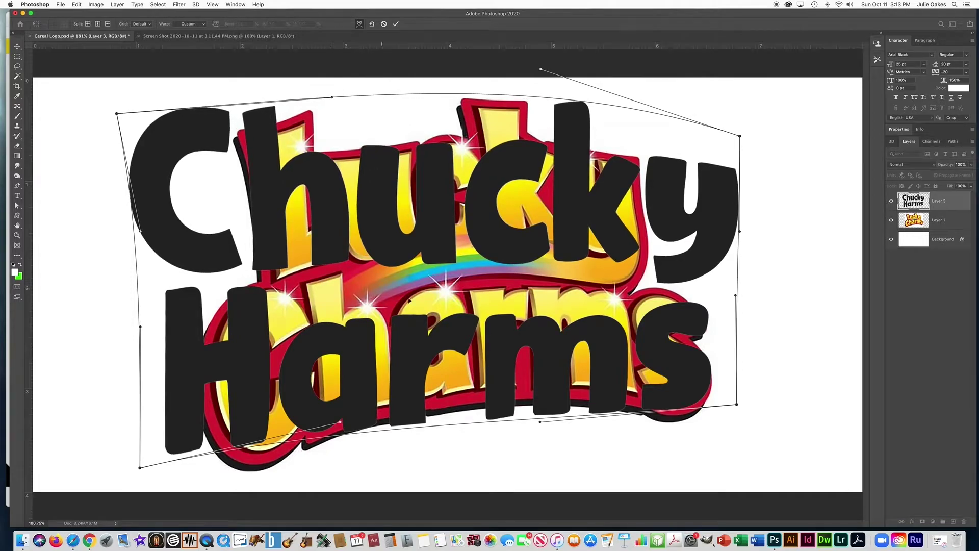
{"action": "left_click_drag", "start_coordinate": [447, 294], "coordinate": [447, 269]}
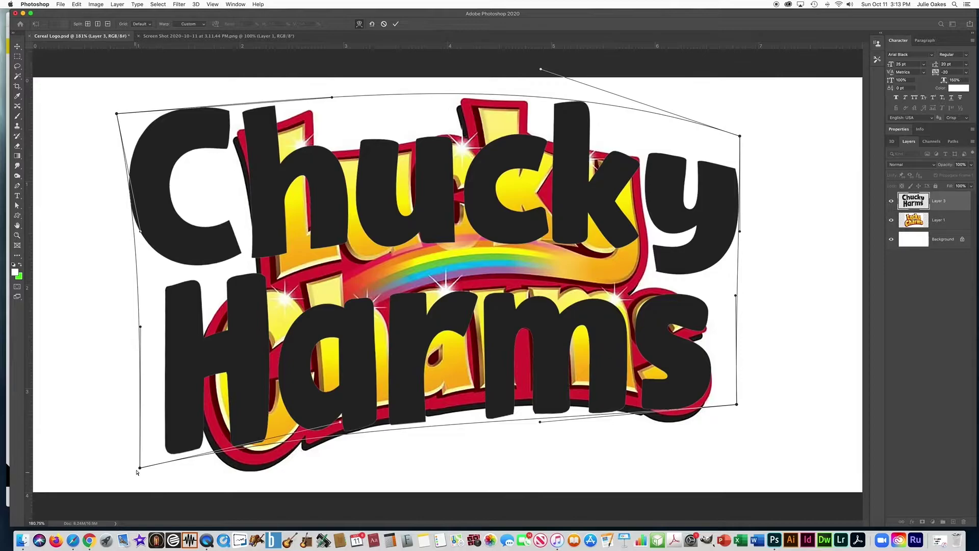
Step: Refine the warp by flattening Harms and pulling in the right side, then apply it
{"action": "left_click_drag", "start_coordinate": [139, 466], "coordinate": [138, 483]}
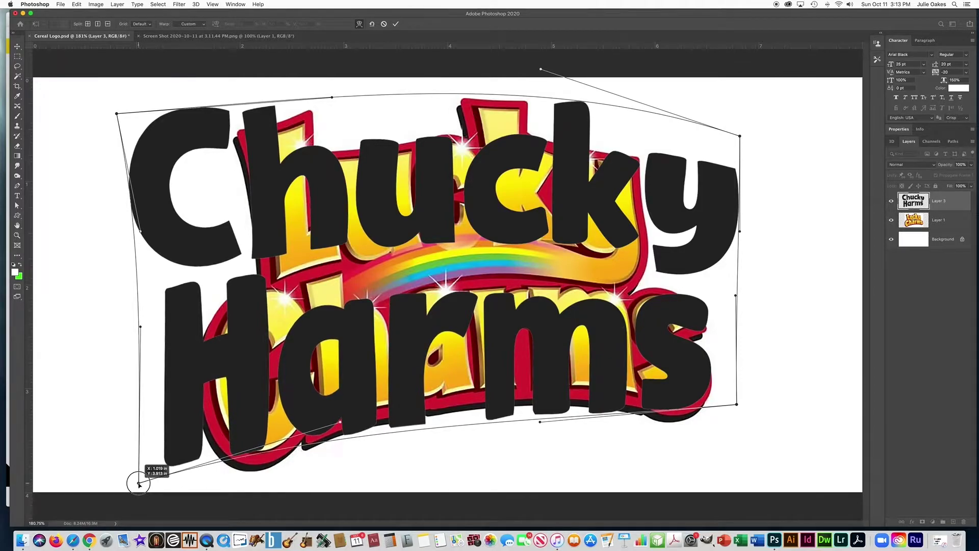
{"action": "left_click_drag", "start_coordinate": [541, 422], "coordinate": [542, 376]}
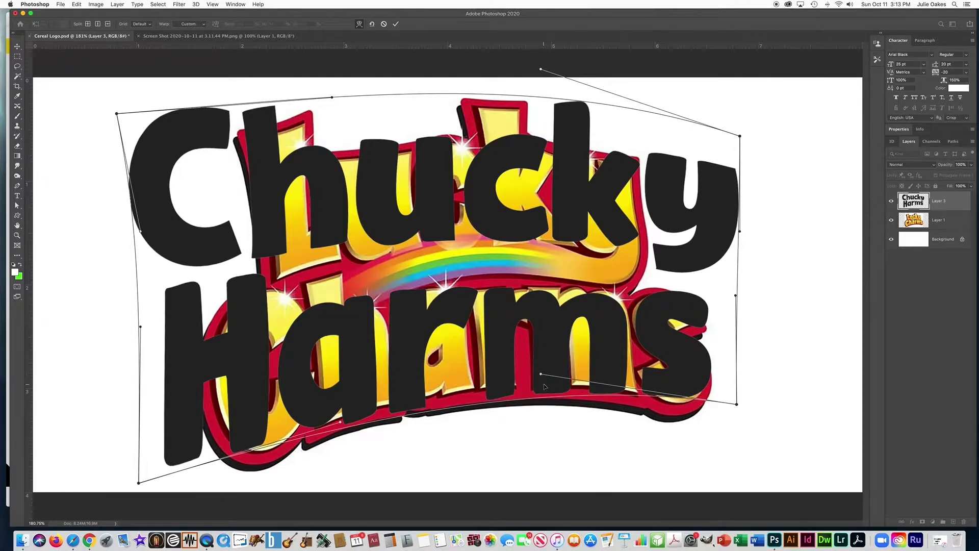
{"action": "left_click_drag", "start_coordinate": [740, 137], "coordinate": [722, 143]}
{"action": "left_click_drag", "start_coordinate": [740, 232], "coordinate": [711, 237]}
{"action": "left_click_drag", "start_coordinate": [736, 293], "coordinate": [720, 296]}
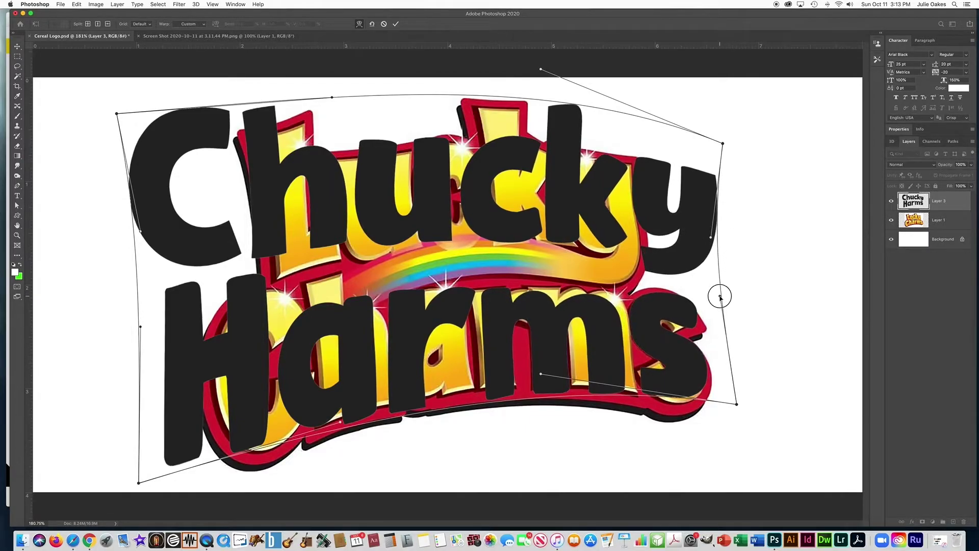
{"action": "left_click_drag", "start_coordinate": [223, 242], "coordinate": [221, 244]}
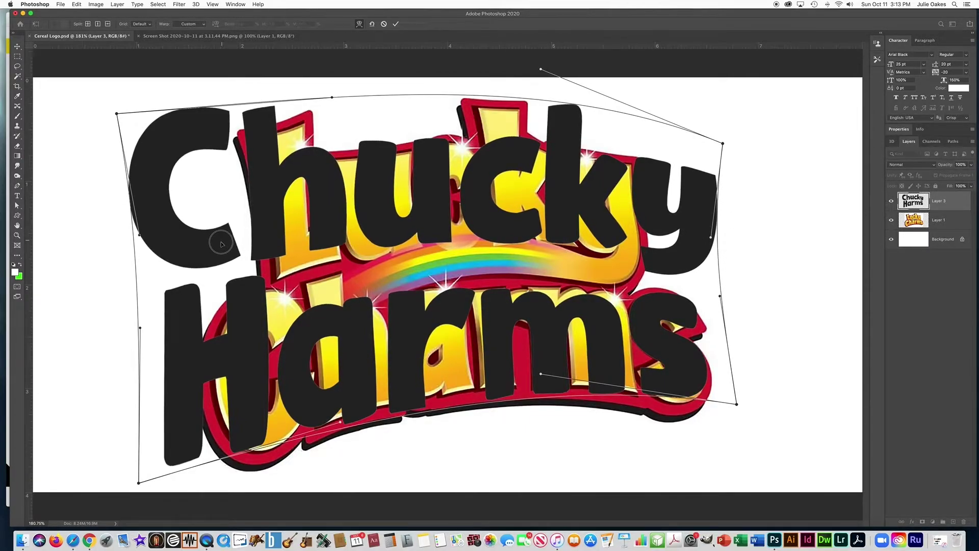
{"action": "key", "text": "Return"}
{"action": "key", "text": "w"}
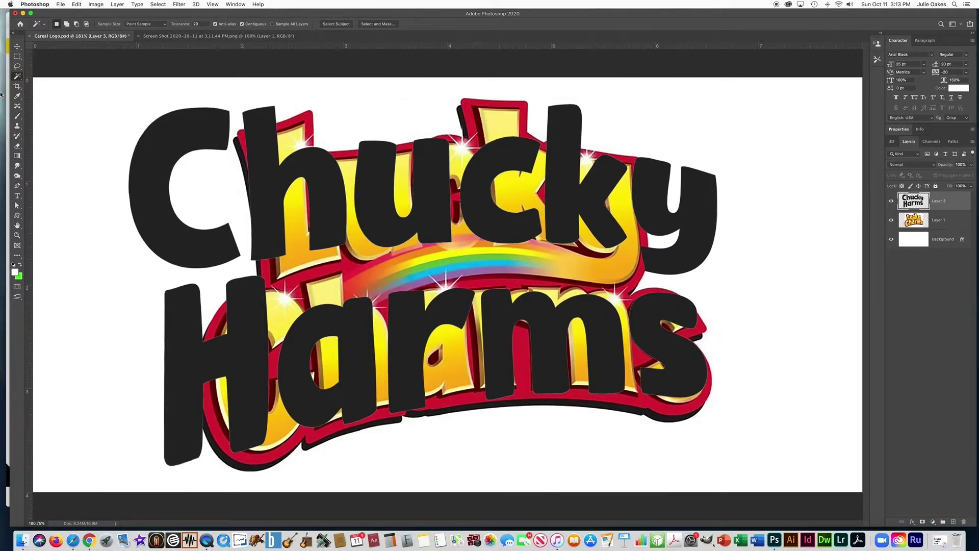
Step: Load the lettering as a selection and sample the logo's pale yellow
{"action": "left_click", "coordinate": [158, 4]}
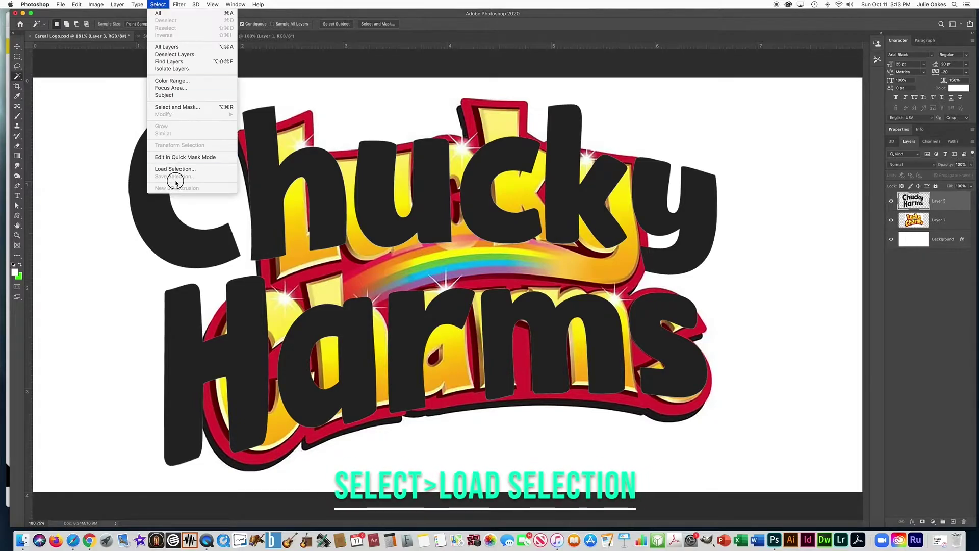
{"action": "left_click", "coordinate": [169, 168]}
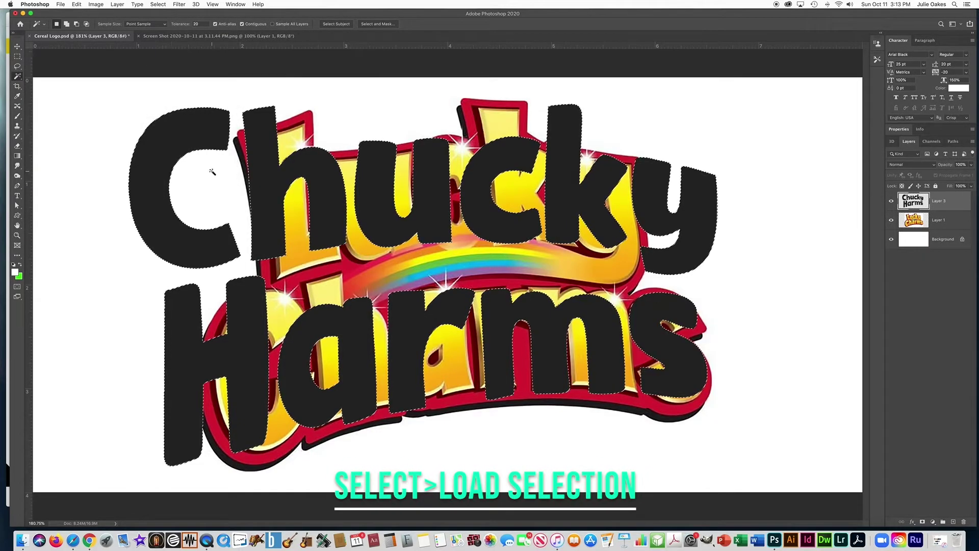
{"action": "left_click", "coordinate": [18, 97]}
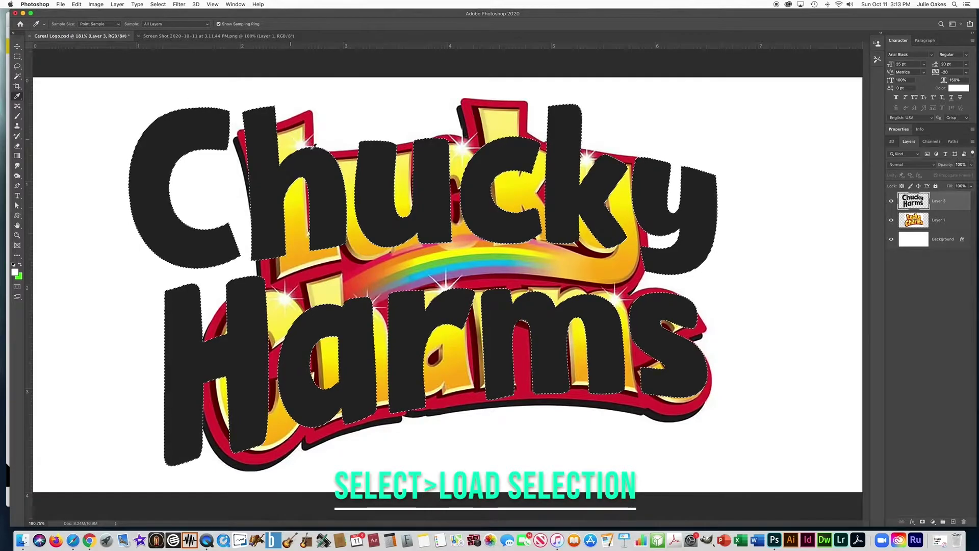
{"action": "left_click", "coordinate": [351, 162]}
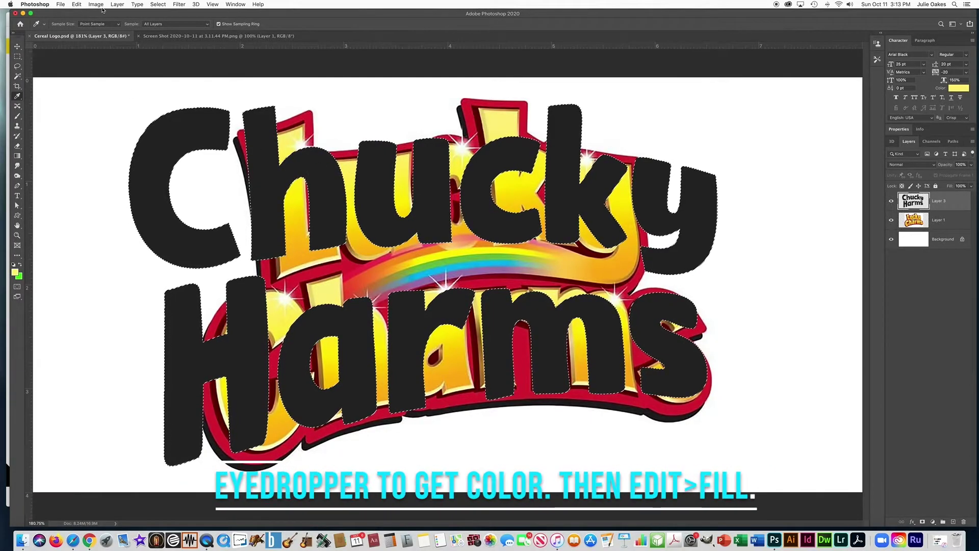
Step: Fill the selected letters with the yellow foreground colour
{"action": "left_click", "coordinate": [77, 4]}
{"action": "left_click", "coordinate": [84, 126]}
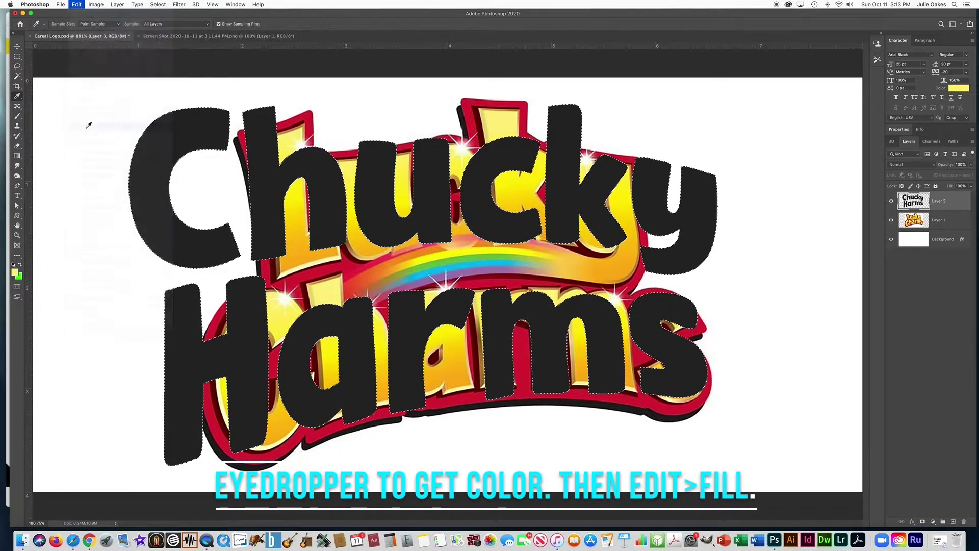
{"action": "left_click", "coordinate": [225, 206]}
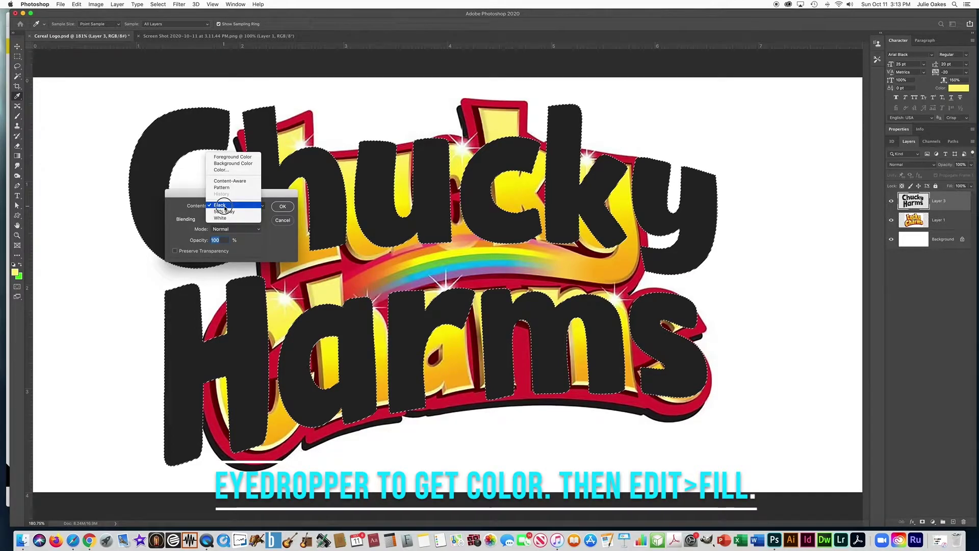
{"action": "left_click", "coordinate": [224, 157]}
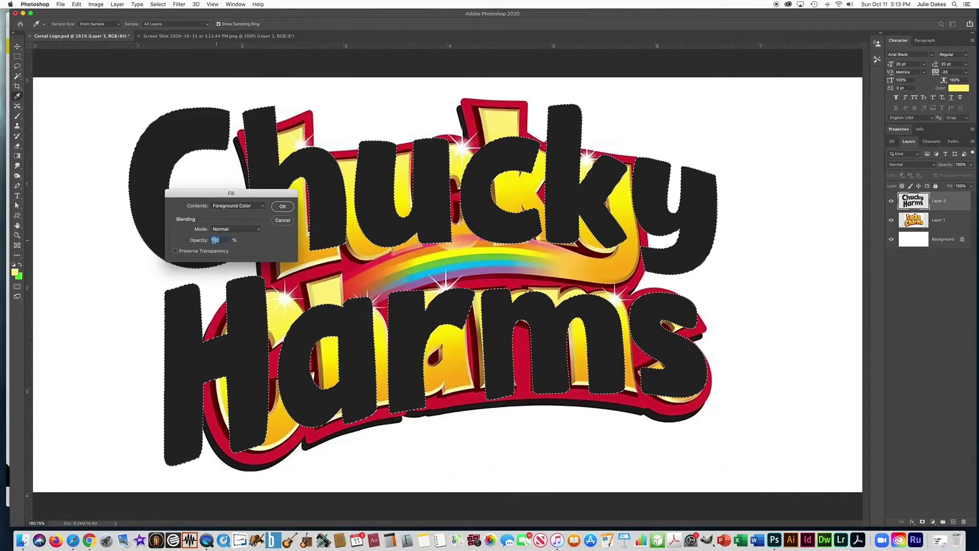
{"action": "left_click", "coordinate": [285, 206]}
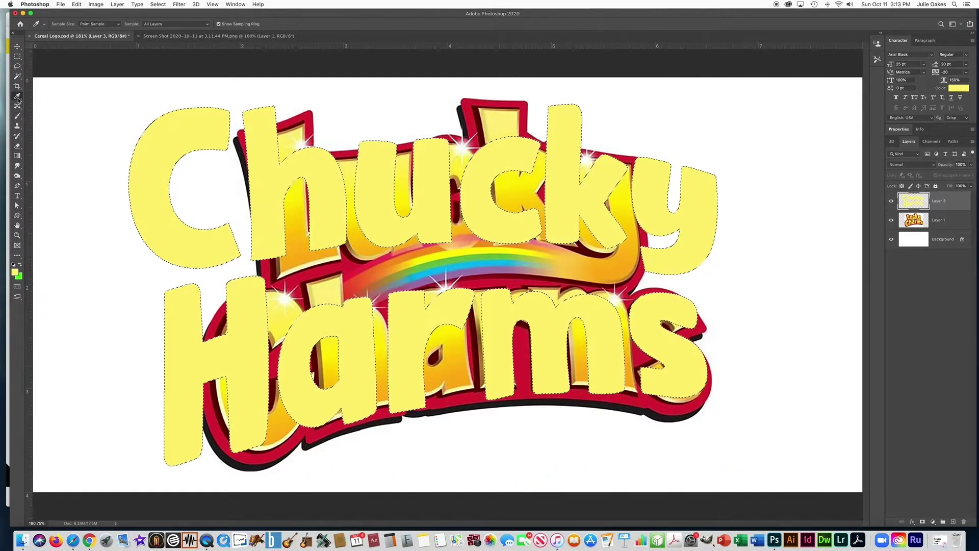
Step: Sample an orange from the logo and set a soft brush to about 143 px
{"action": "left_click", "coordinate": [295, 225]}
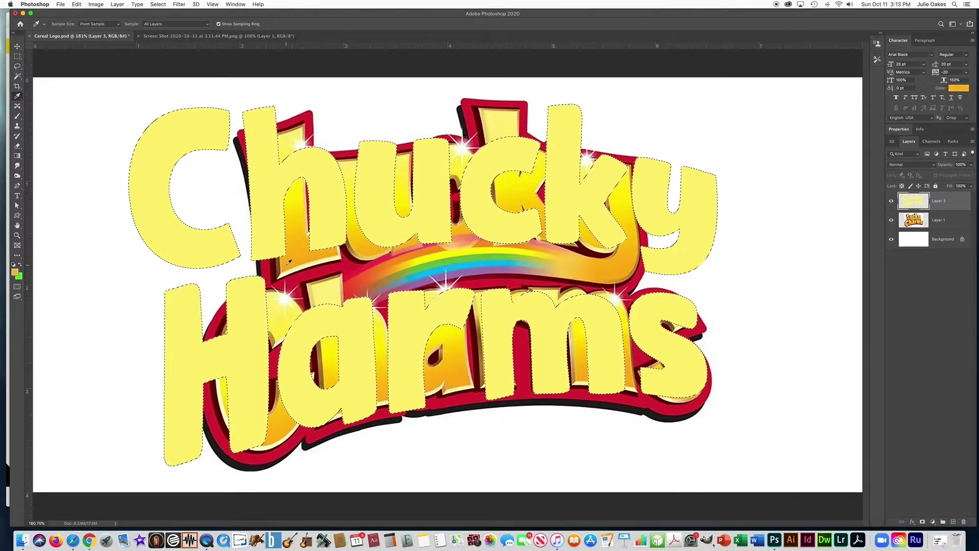
{"action": "left_click", "coordinate": [17, 115]}
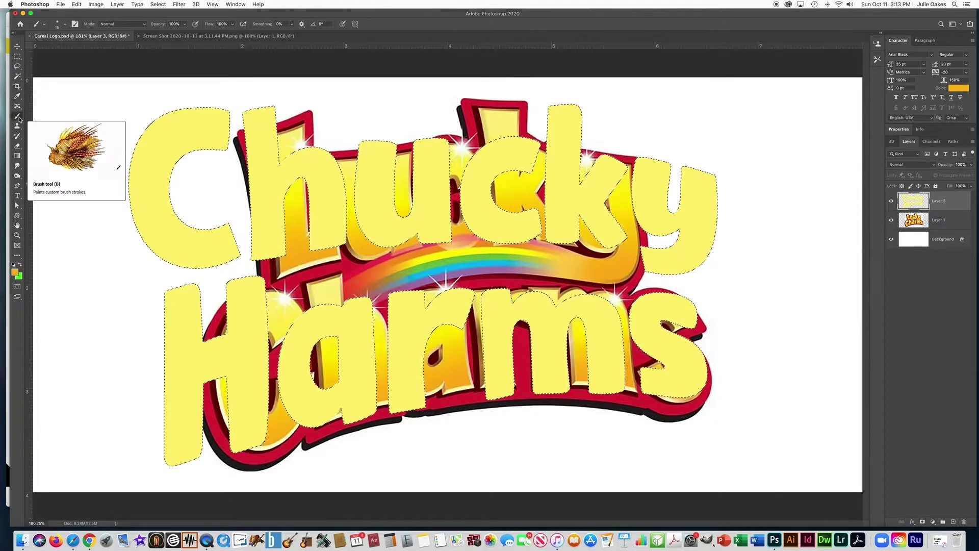
{"action": "left_click", "coordinate": [60, 24]}
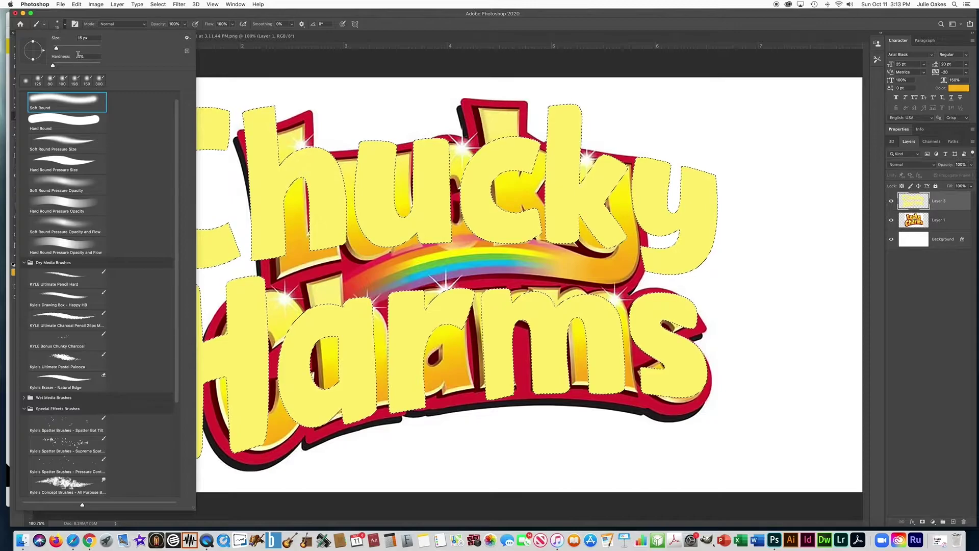
{"action": "left_click_drag", "start_coordinate": [57, 49], "coordinate": [82, 50]}
{"action": "key", "text": "Return"}
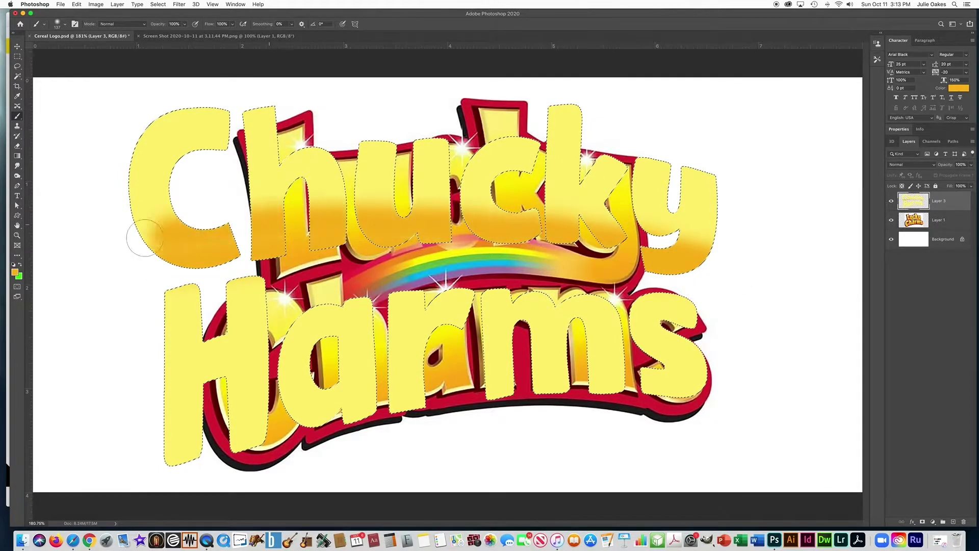
Step: Paint orange shading across the letter bottoms with a larger brush, then deselect
{"action": "key", "text": "bracketright"}
{"action": "key", "text": "bracketright"}
{"action": "key", "text": "bracketright"}
{"action": "key", "text": "bracketright"}
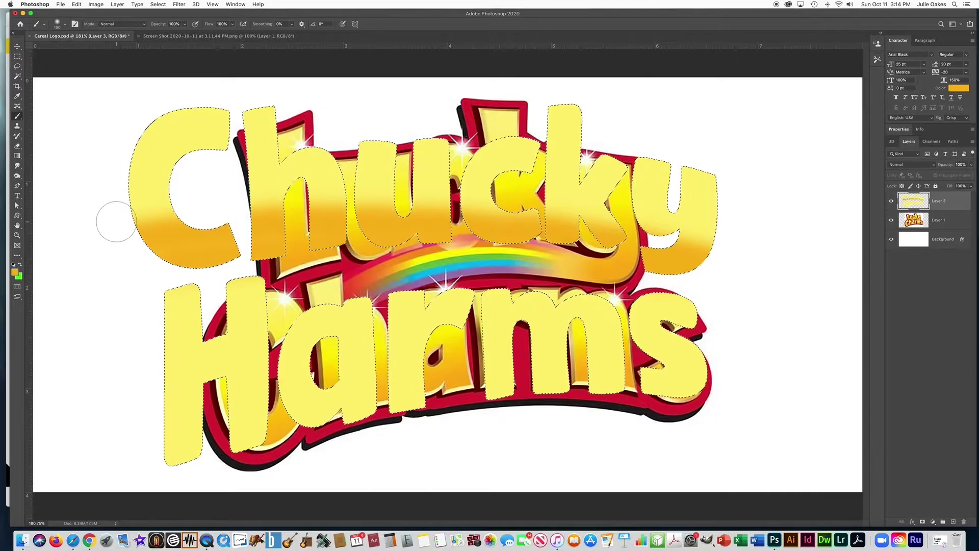
{"action": "key", "text": "bracketright"}
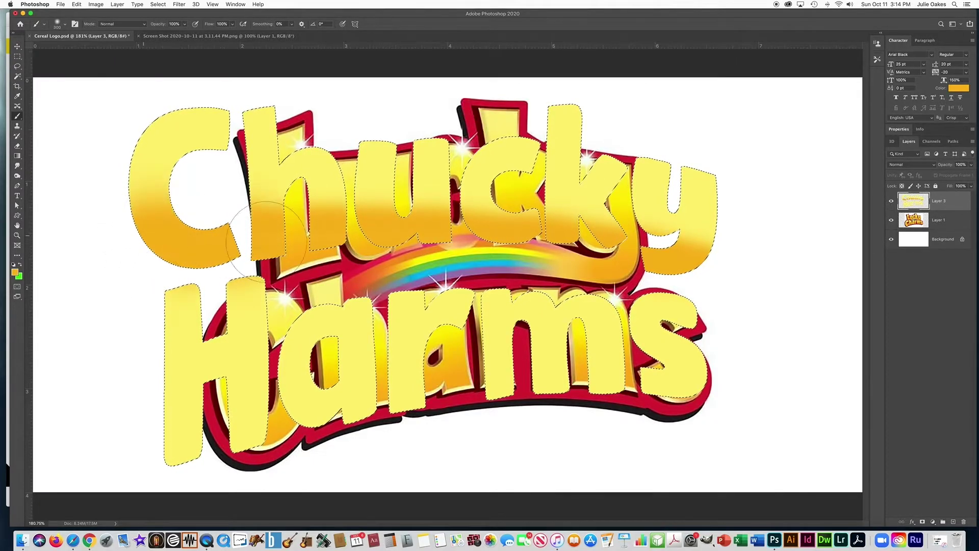
{"action": "mouse_move", "coordinate": [266, 240]}
{"action": "left_mouse_down"}
{"action": "mouse_move", "coordinate": [503, 234]}
{"action": "mouse_move", "coordinate": [521, 258]}
{"action": "mouse_move", "coordinate": [495, 234]}
{"action": "mouse_move", "coordinate": [527, 231]}
{"action": "mouse_move", "coordinate": [642, 238]}
{"action": "mouse_move", "coordinate": [688, 253]}
{"action": "mouse_move", "coordinate": [703, 276]}
{"action": "mouse_move", "coordinate": [667, 350]}
{"action": "mouse_move", "coordinate": [674, 408]}
{"action": "mouse_move", "coordinate": [692, 407]}
{"action": "mouse_move", "coordinate": [521, 394]}
{"action": "mouse_move", "coordinate": [381, 400]}
{"action": "mouse_move", "coordinate": [147, 465]}
{"action": "left_mouse_up"}
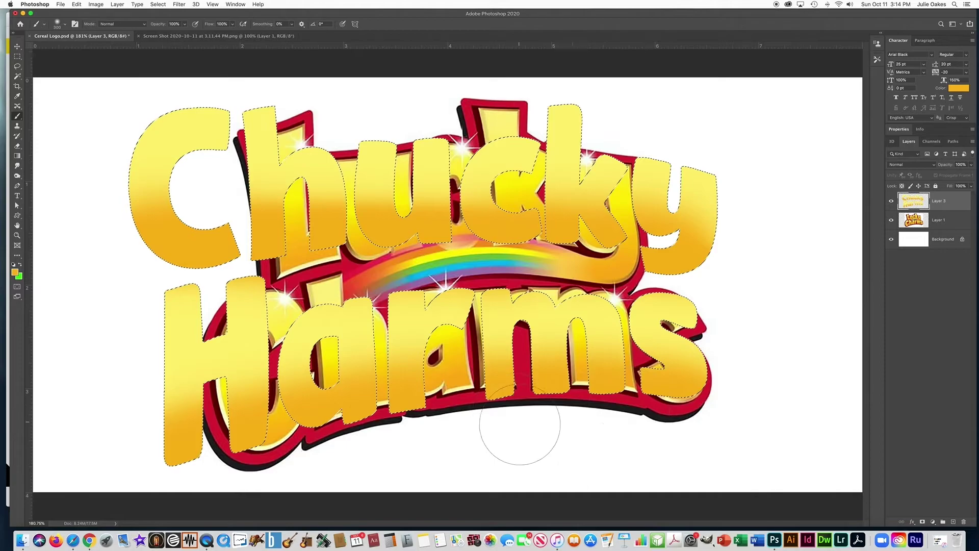
{"action": "key", "text": "super+d"}
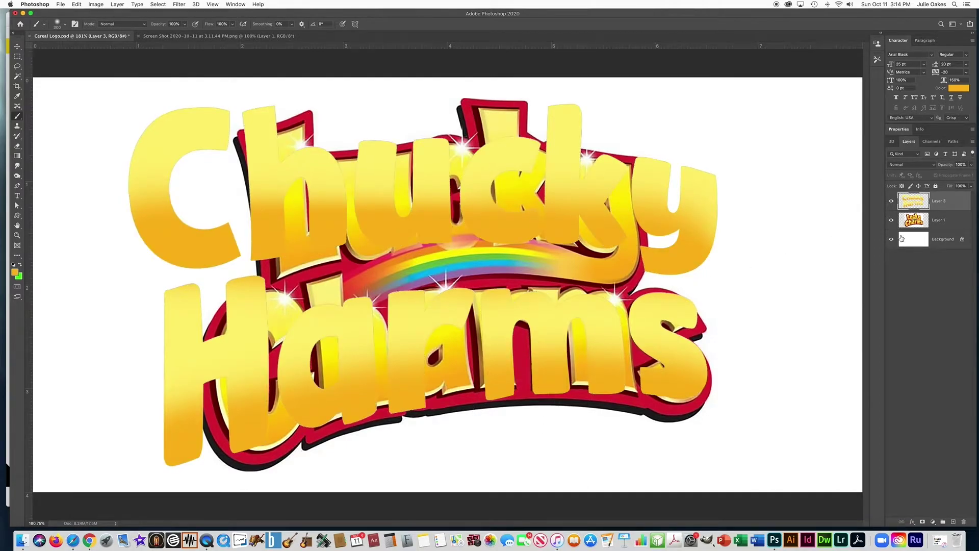
Step: Toggle the new lettering off and on to compare with the original logo
{"action": "left_click", "coordinate": [891, 202]}
{"action": "left_click", "coordinate": [891, 202]}
{"action": "left_click", "coordinate": [891, 202]}
{"action": "left_click", "coordinate": [891, 203]}
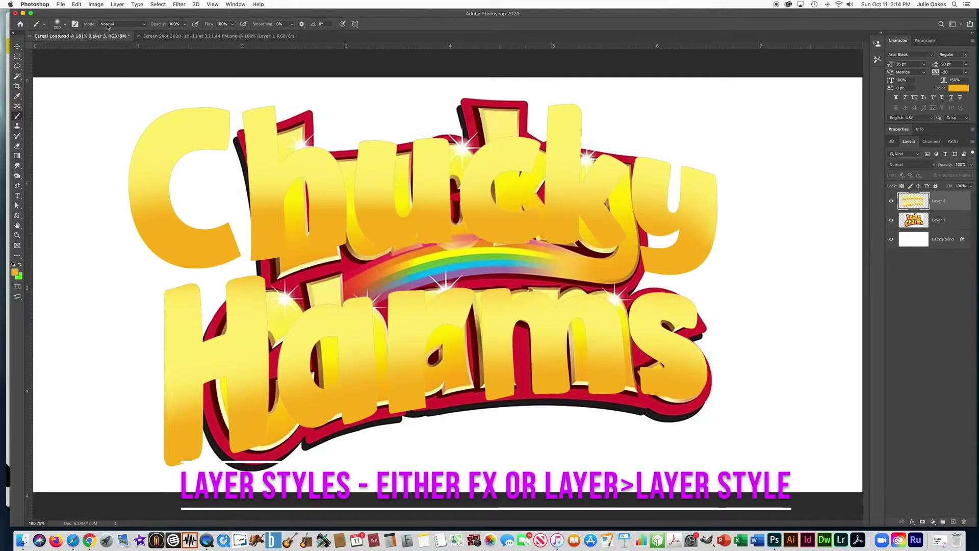
Step: Bring up the layer effects list for the Chucky Harms lettering
{"action": "left_click", "coordinate": [118, 5]}
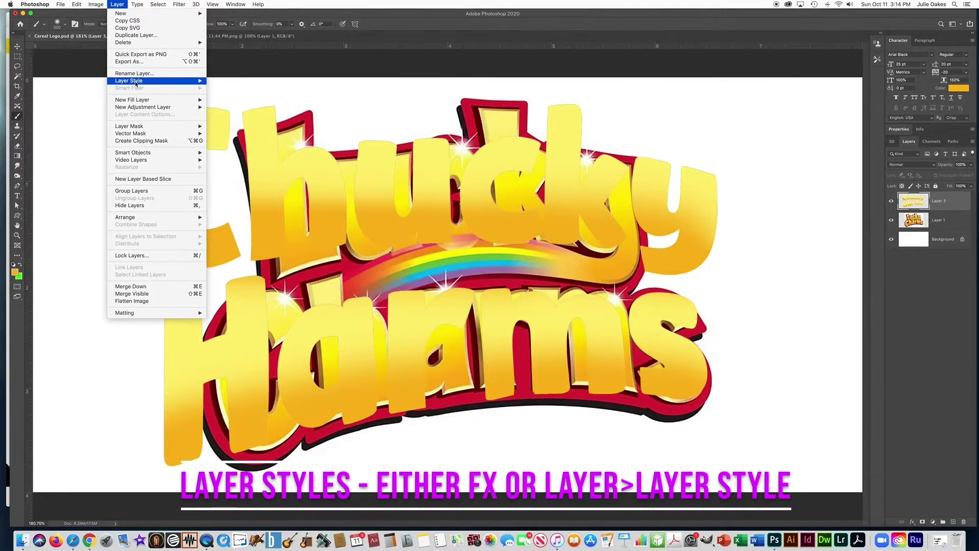
{"action": "mouse_move", "coordinate": [137, 82]}
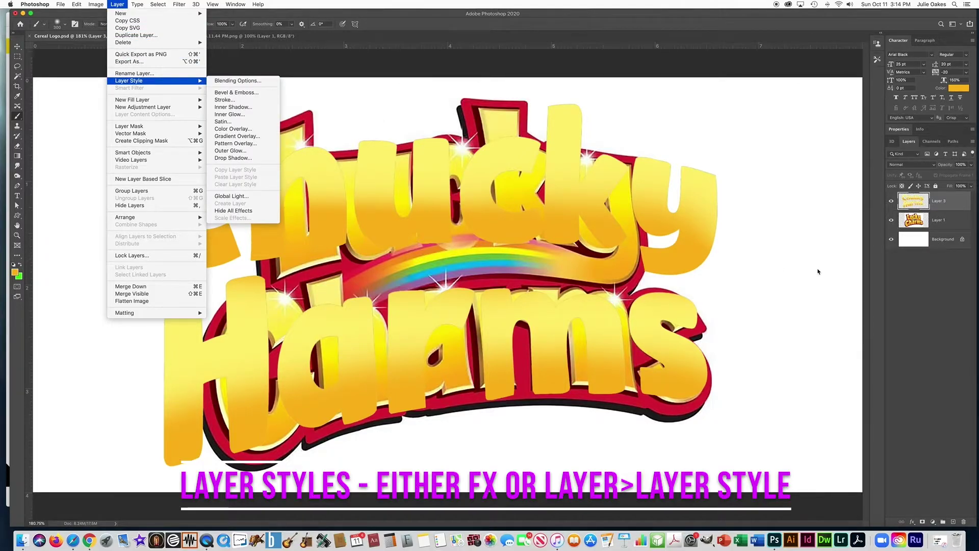
{"action": "left_click", "coordinate": [913, 522]}
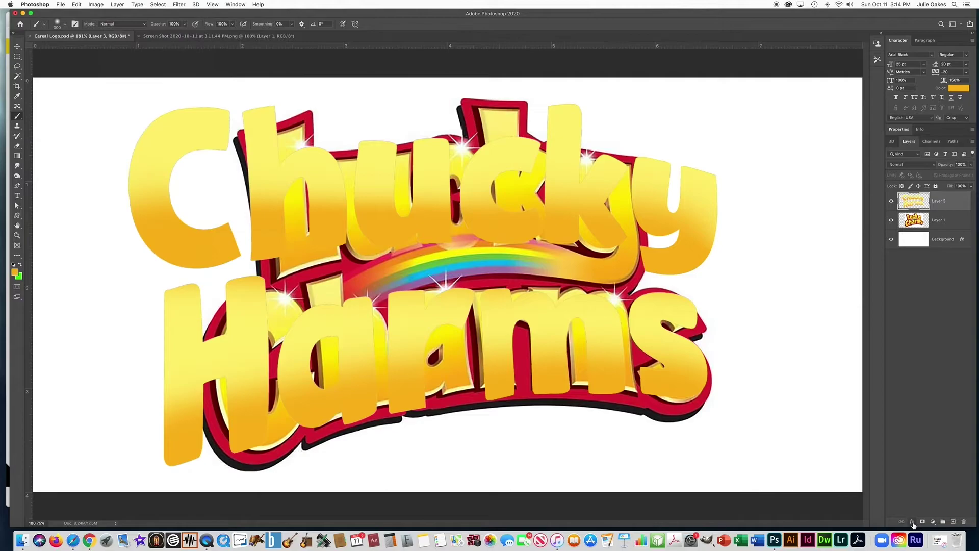
{"action": "left_click", "coordinate": [913, 522]}
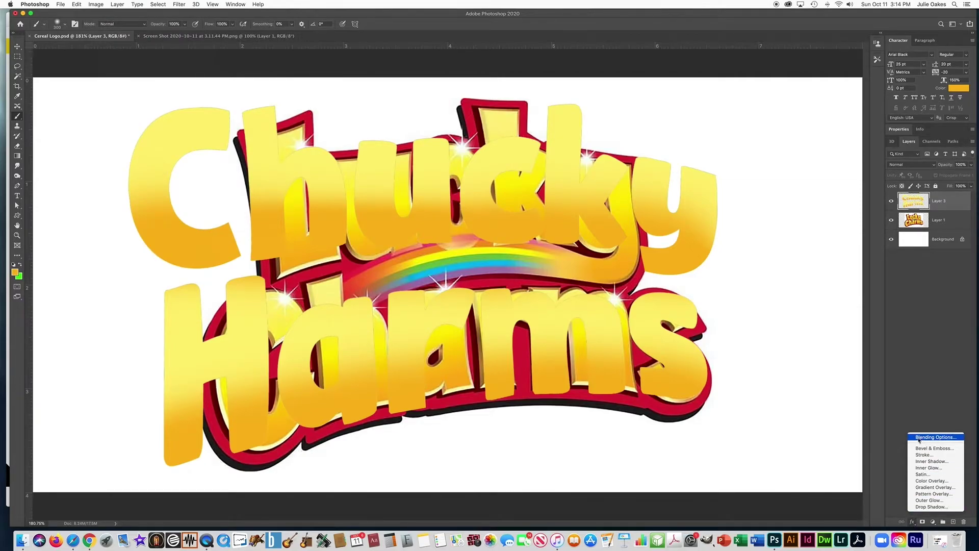
Step: Give the lettering Bevel & Emboss and an orange stroke
{"action": "left_click", "coordinate": [931, 448]}
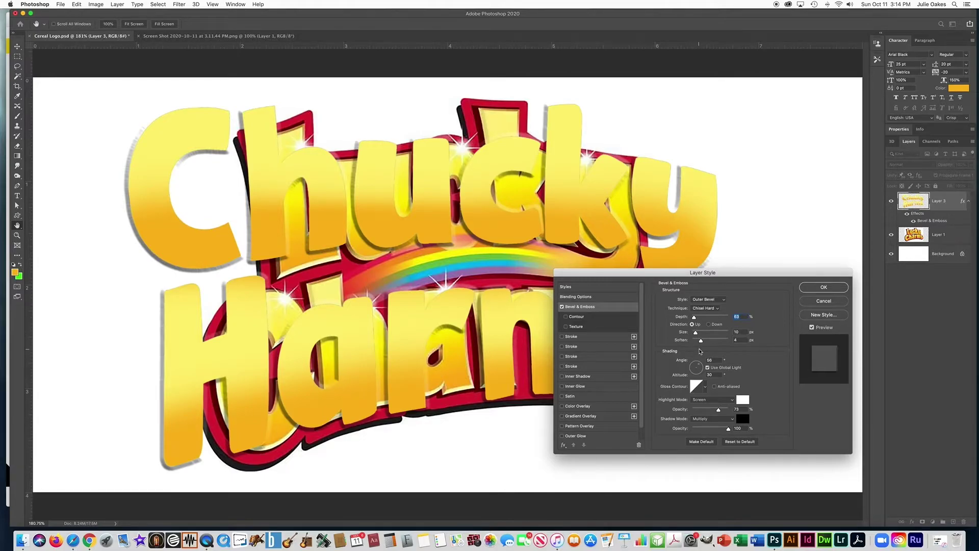
{"action": "left_click", "coordinate": [571, 336]}
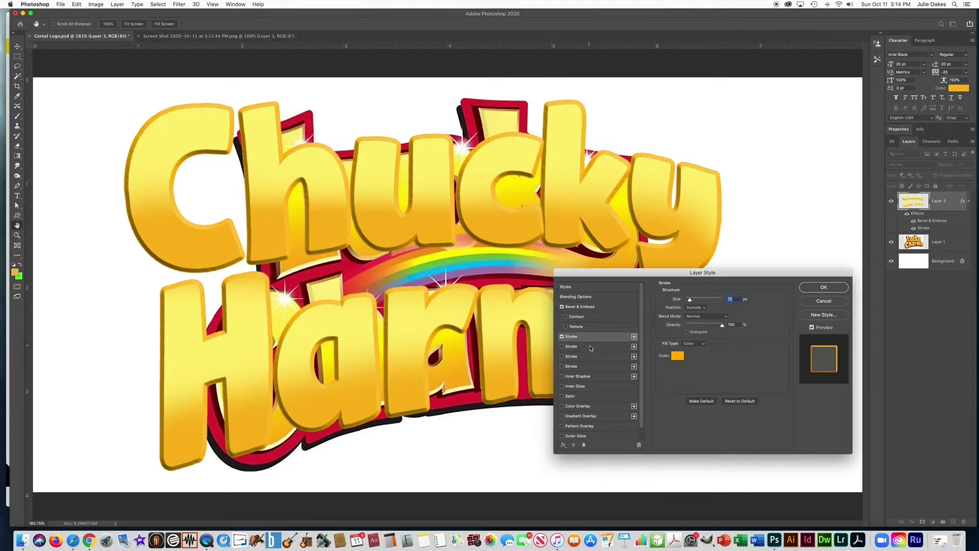
{"action": "left_click", "coordinate": [678, 357]}
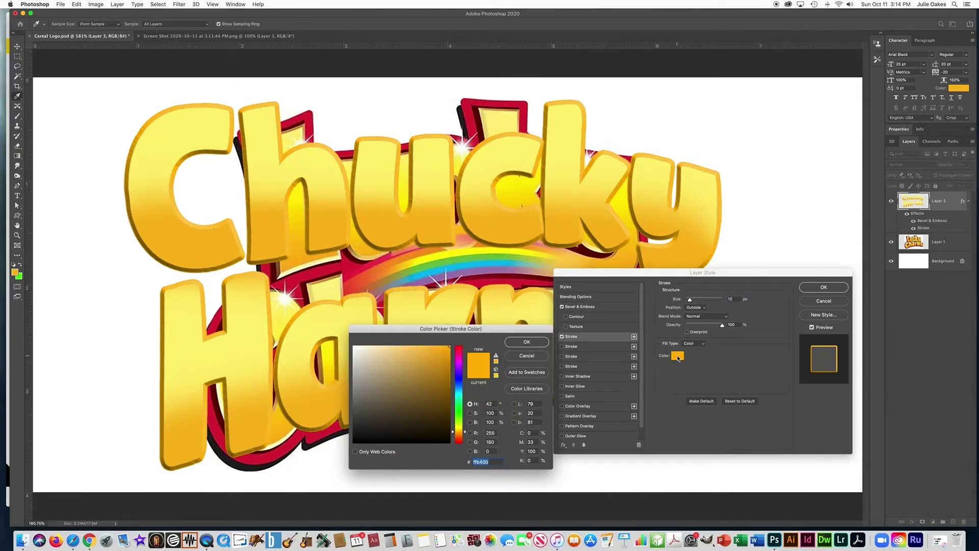
{"action": "left_click", "coordinate": [526, 342]}
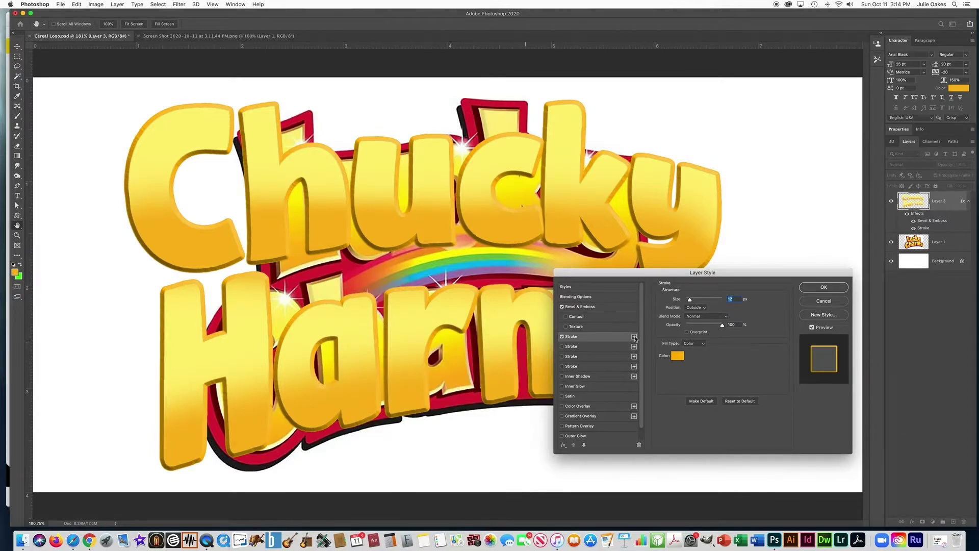
Step: Add three more strokes with a thick bright red cd0000 outermost, and apply the styles
{"action": "left_click", "coordinate": [634, 337]}
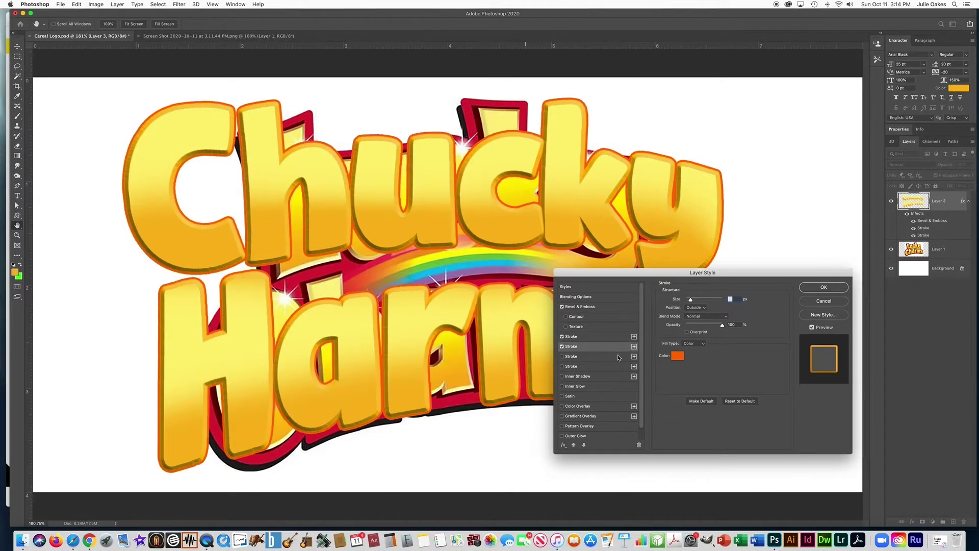
{"action": "left_click", "coordinate": [618, 356]}
{"action": "left_click", "coordinate": [618, 366]}
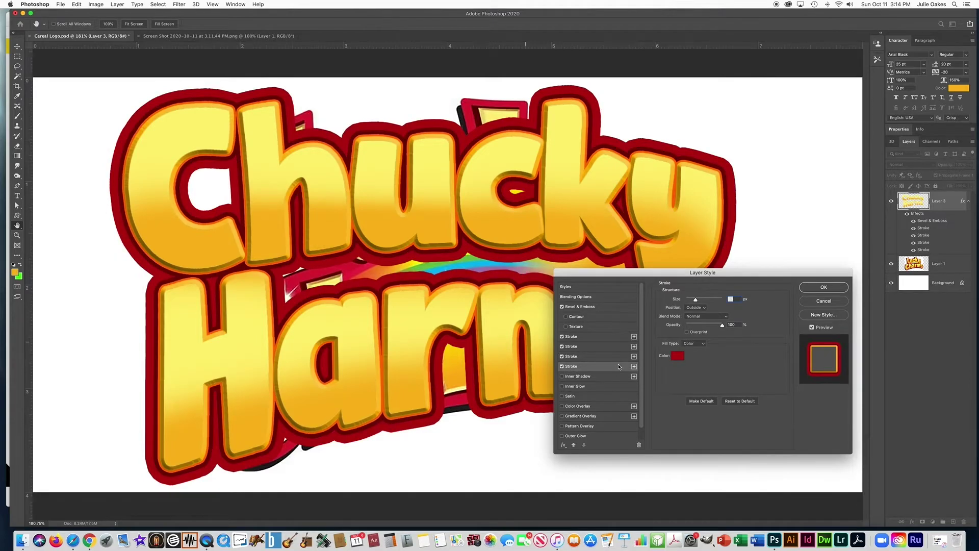
{"action": "left_click", "coordinate": [683, 357]}
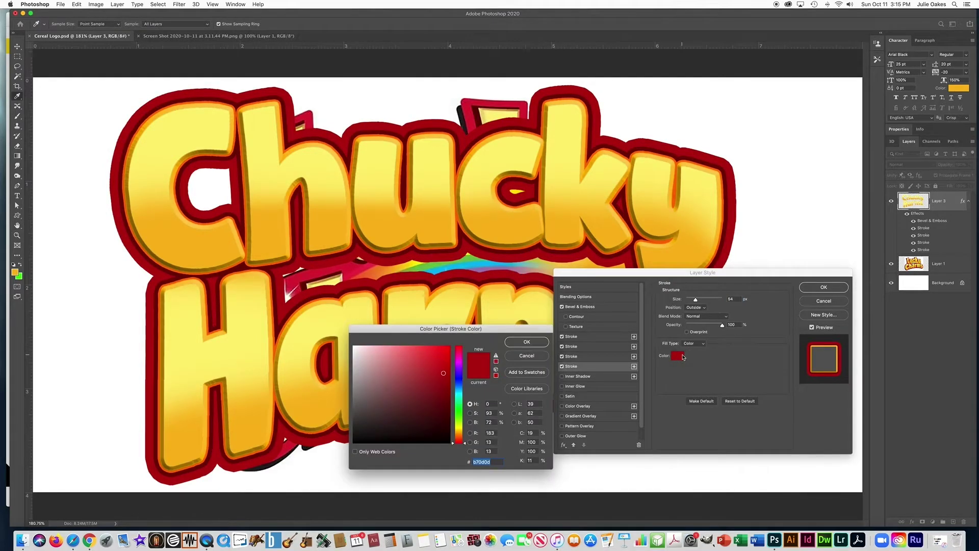
{"action": "left_click", "coordinate": [442, 365]}
{"action": "left_click_drag", "start_coordinate": [441, 365], "coordinate": [454, 366]}
{"action": "left_click", "coordinate": [540, 342]}
{"action": "left_click", "coordinate": [836, 288]}
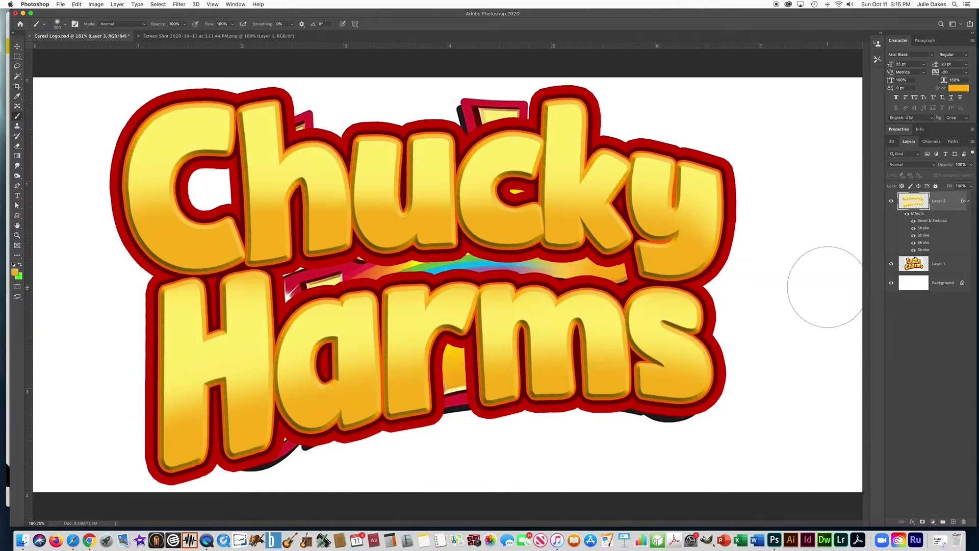
{"action": "key", "text": "super+minus"}
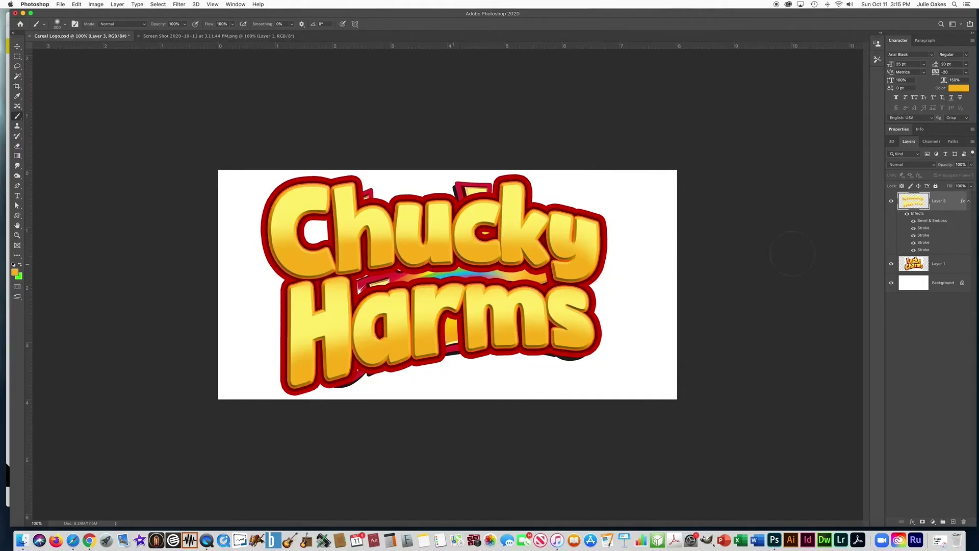
Step: Toggle the Chucky Harms lettering on and off to compare it with the original
{"action": "left_click", "coordinate": [891, 201]}
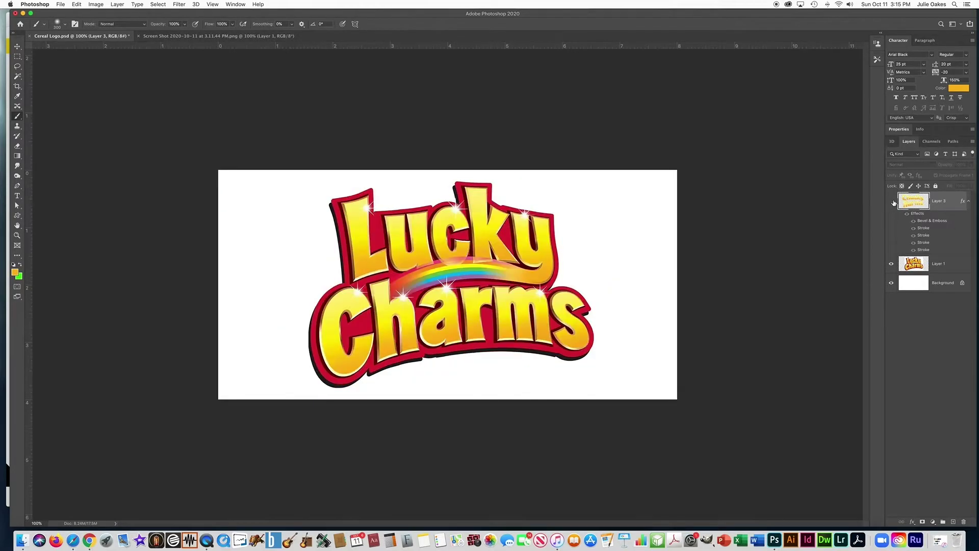
{"action": "left_click", "coordinate": [892, 202]}
{"action": "left_click", "coordinate": [893, 202]}
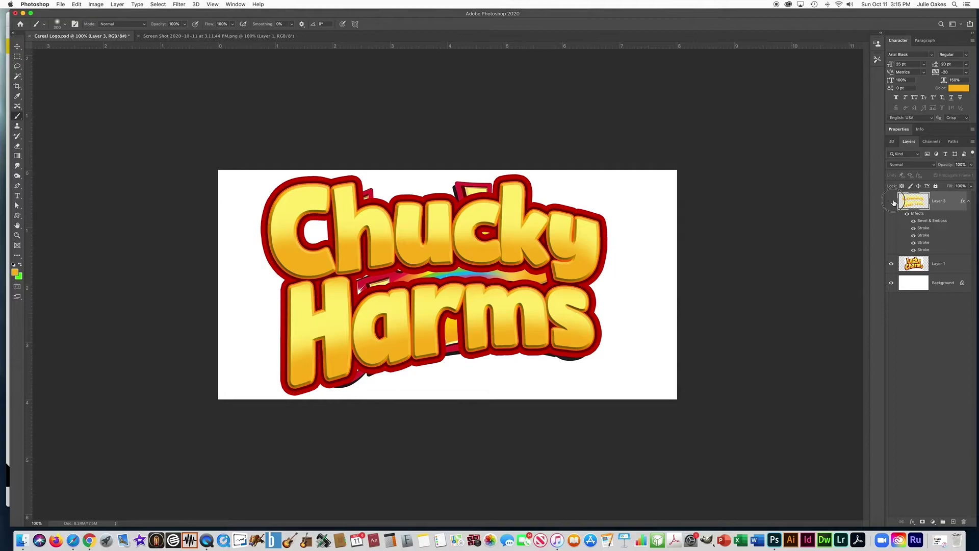
{"action": "left_click", "coordinate": [893, 202]}
Step: Zoom in and out on the logo, then add an empty Layer 4 above the lettering
{"action": "left_click", "coordinate": [481, 324], "text": "super"}
{"action": "left_click", "coordinate": [481, 324], "text": "alt+super"}
{"action": "left_click", "coordinate": [953, 522]}
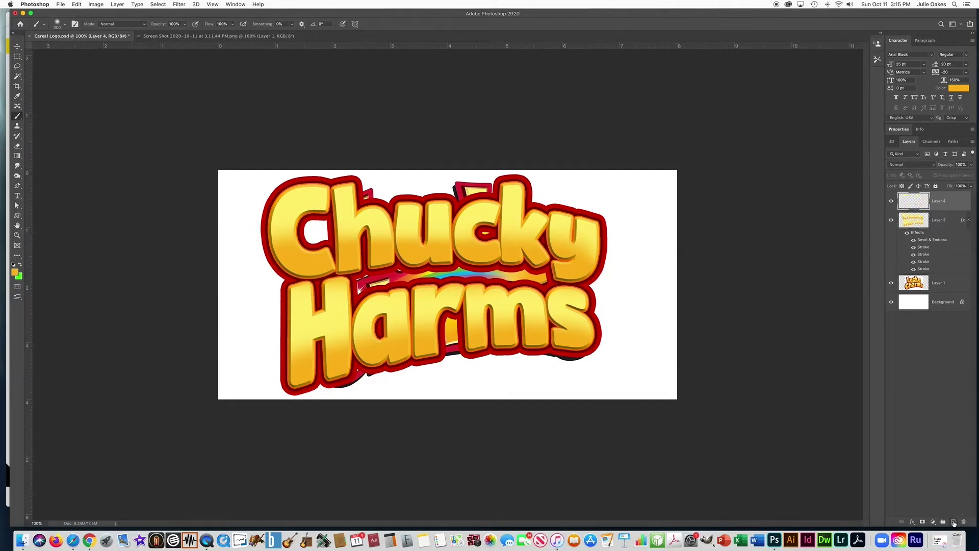
Step: Set the foreground painting colour to white (ffffff)
{"action": "left_click", "coordinate": [117, 4]}
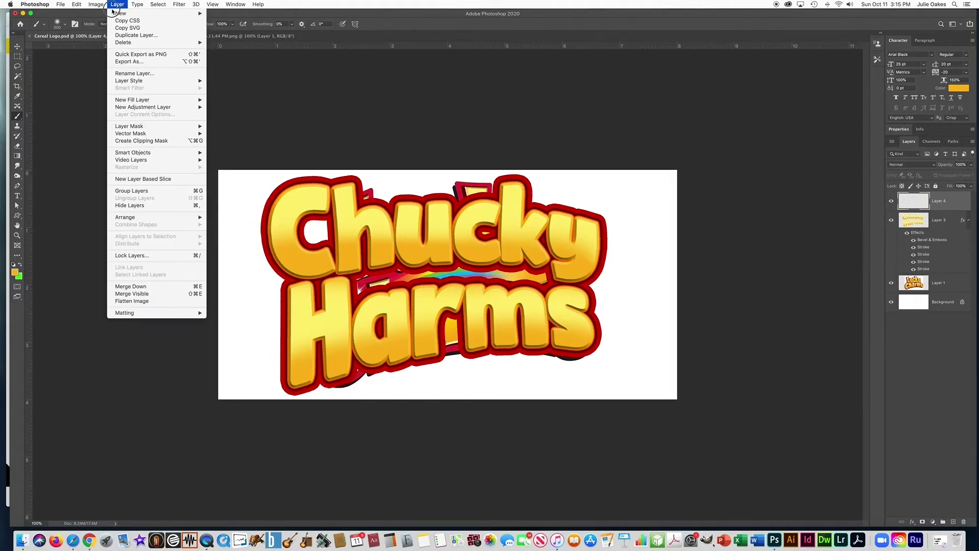
{"action": "mouse_move", "coordinate": [152, 13]}
{"action": "left_click", "coordinate": [122, 4]}
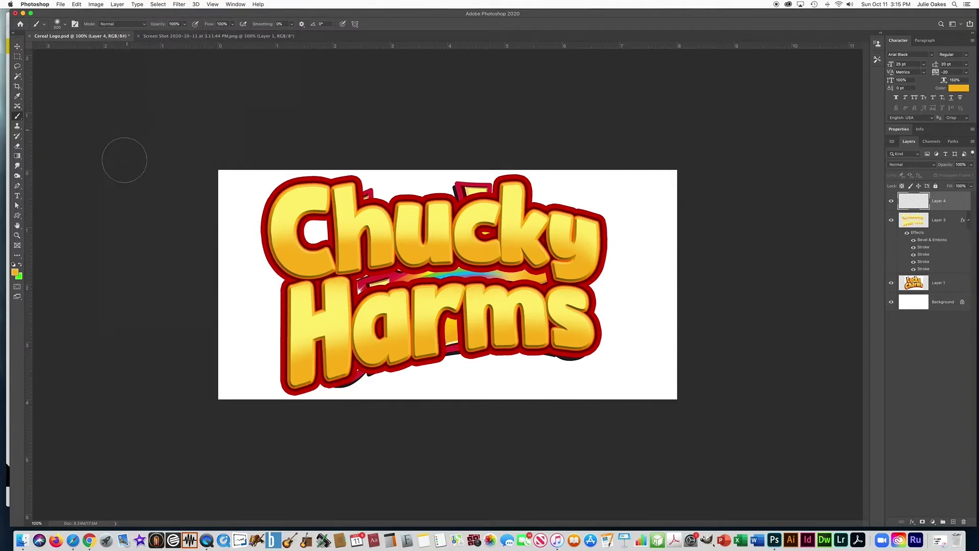
{"action": "left_click", "coordinate": [14, 273]}
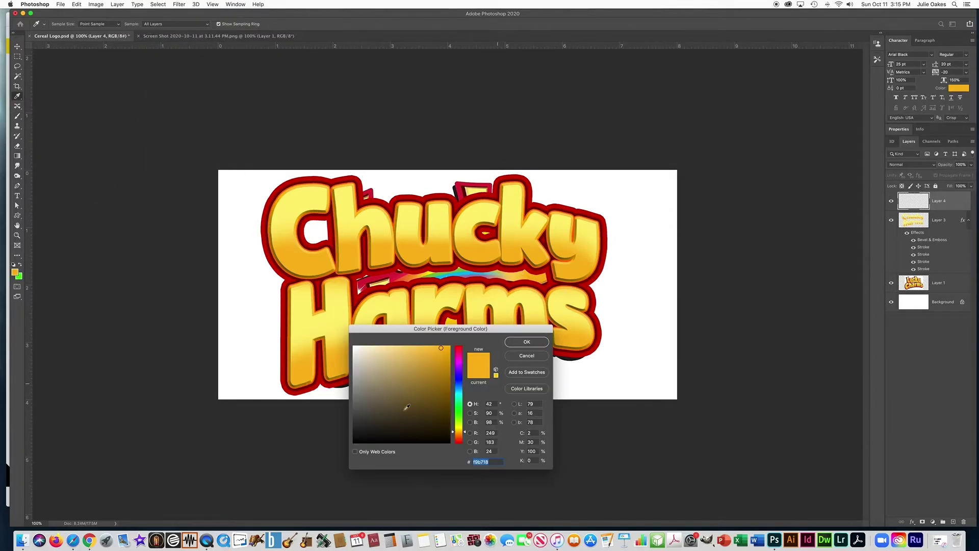
{"action": "type", "text": "ffffff"}
{"action": "left_click", "coordinate": [527, 342]}
{"action": "key", "text": "b"}
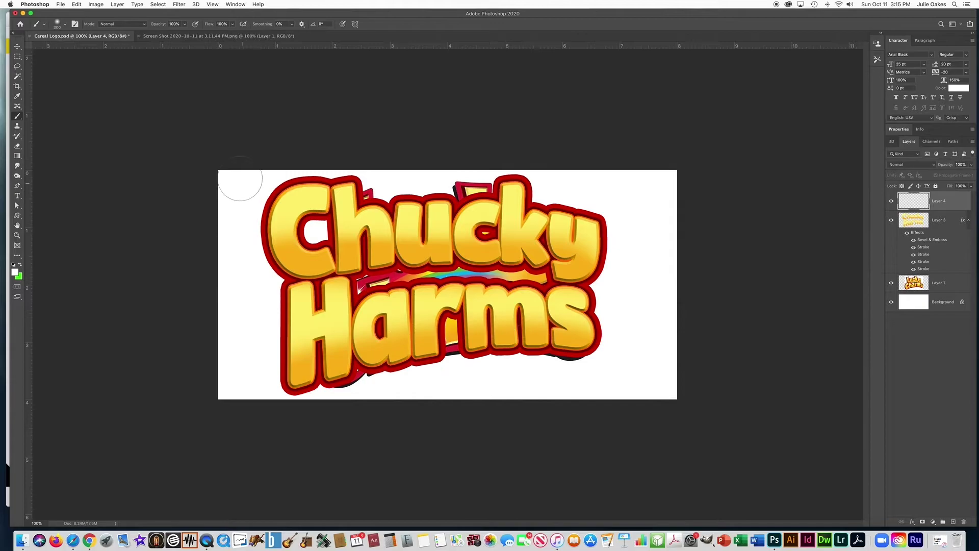
Step: Shrink the brush to about 20 px and dab a white highlight dot on the C
{"action": "scroll", "coordinate": [306, 201], "scroll_direction": "up", "scroll_amount": 2}
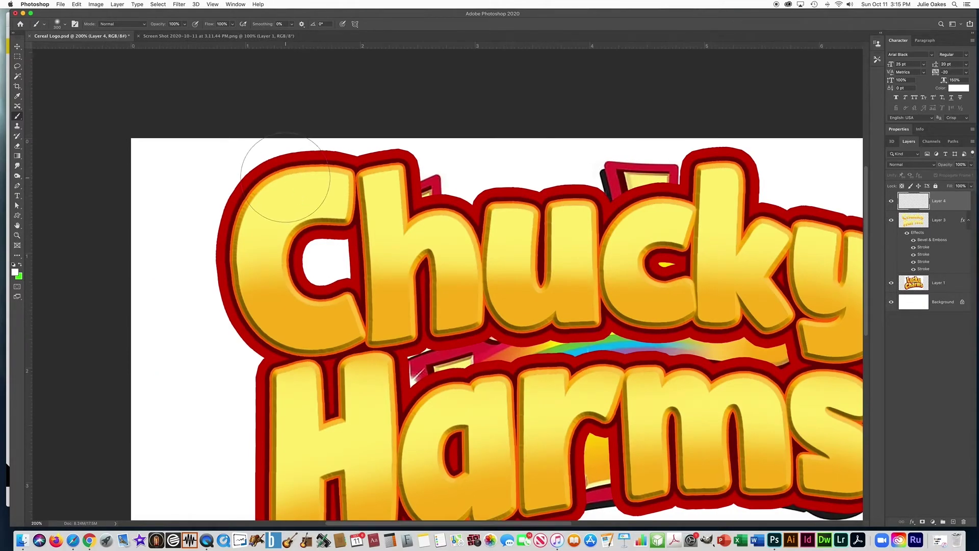
{"action": "key", "text": "bracketleft"}
{"action": "key", "text": "bracketleft"}
{"action": "key", "text": "bracketleft"}
{"action": "key", "text": "bracketleft"}
{"action": "key", "text": "bracketleft"}
{"action": "key", "text": "bracketleft"}
{"action": "key", "text": "bracketleft"}
{"action": "key", "text": "bracketleft"}
{"action": "key", "text": "bracketleft"}
{"action": "key", "text": "bracketleft"}
{"action": "key", "text": "bracketleft"}
{"action": "key", "text": "bracketleft"}
{"action": "key", "text": "bracketleft"}
{"action": "key", "text": "bracketleft"}
{"action": "key", "text": "bracketleft"}
{"action": "left_click", "coordinate": [265, 185]}
Step: Lasso a sparkle shape around the white dot and fill it with white
{"action": "left_click", "coordinate": [17, 66]}
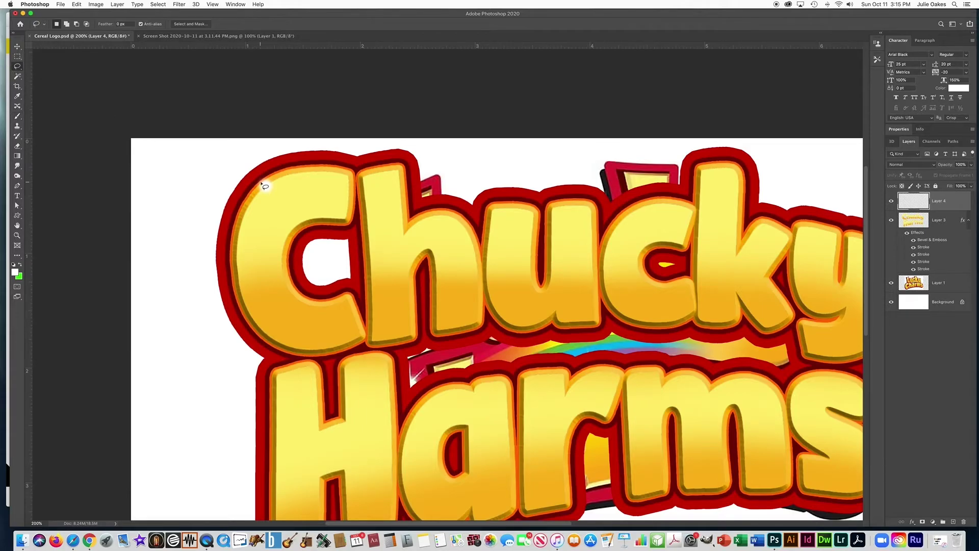
{"action": "mouse_move", "coordinate": [267, 186]}
{"action": "left_mouse_down"}
{"action": "mouse_move", "coordinate": [266, 156]}
{"action": "mouse_move", "coordinate": [266, 187]}
{"action": "left_mouse_up"}
{"action": "left_click", "coordinate": [77, 4]}
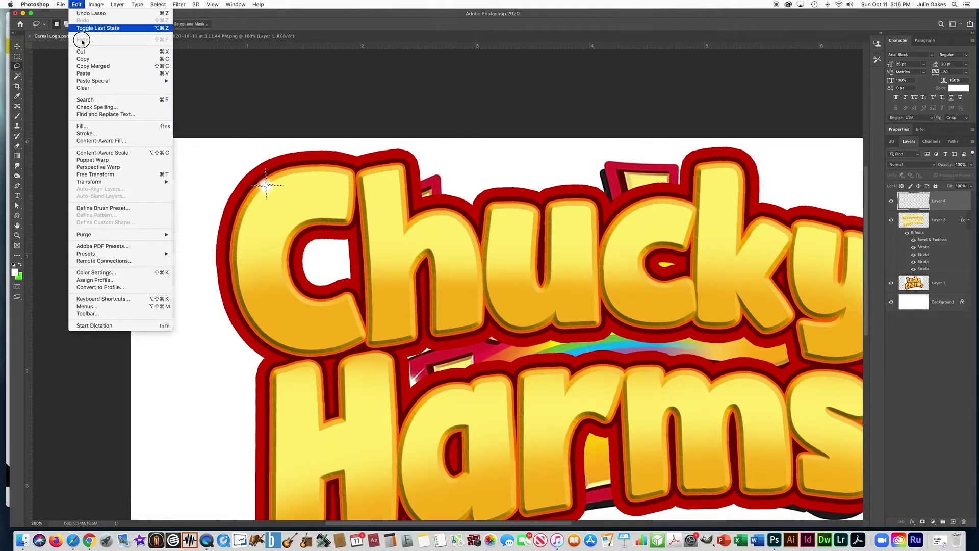
{"action": "left_click", "coordinate": [97, 126]}
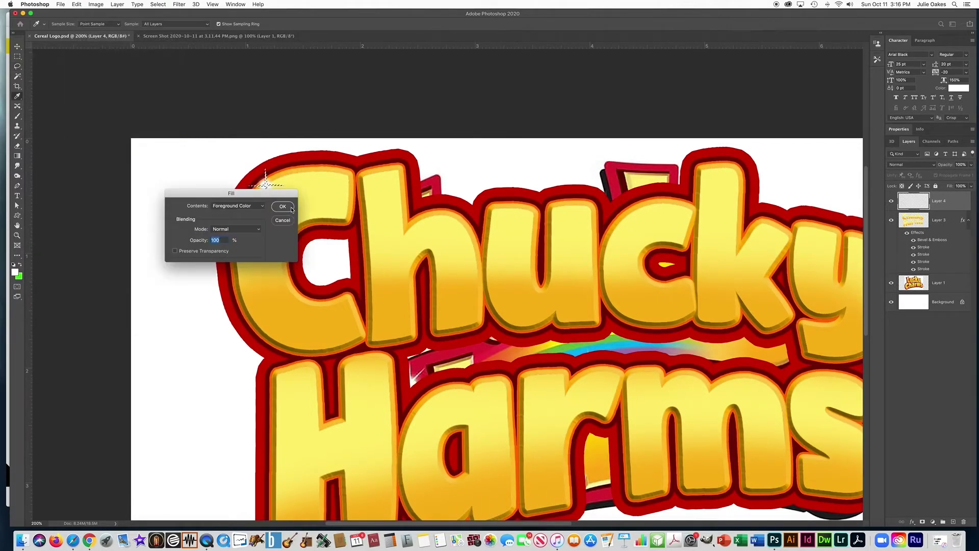
{"action": "left_click", "coordinate": [282, 207]}
{"action": "key", "text": "ctrl+d"}
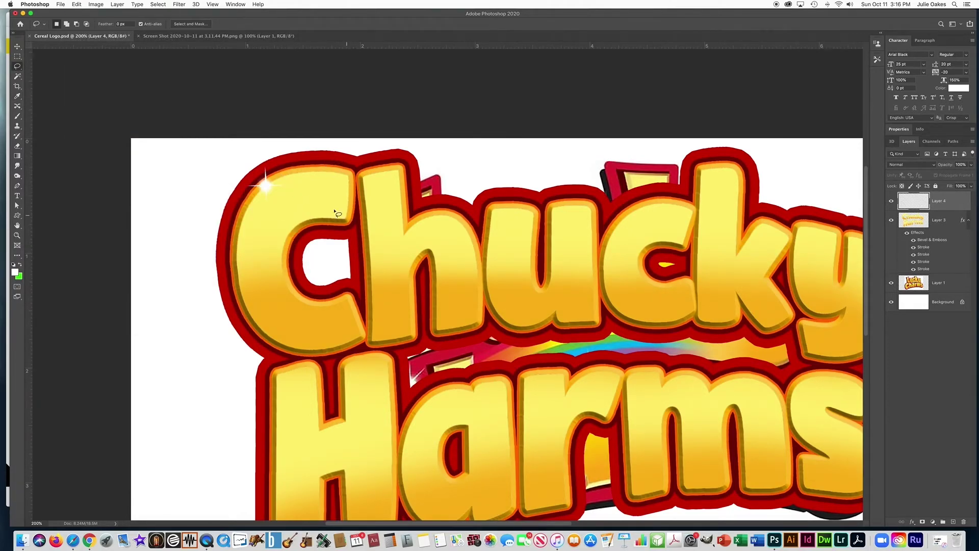
{"action": "key", "text": "ctrl+shift+d"}
Step: Copy the sparkle to a new layer and rotate the copy about -37°
{"action": "key", "text": "ctrl+j"}
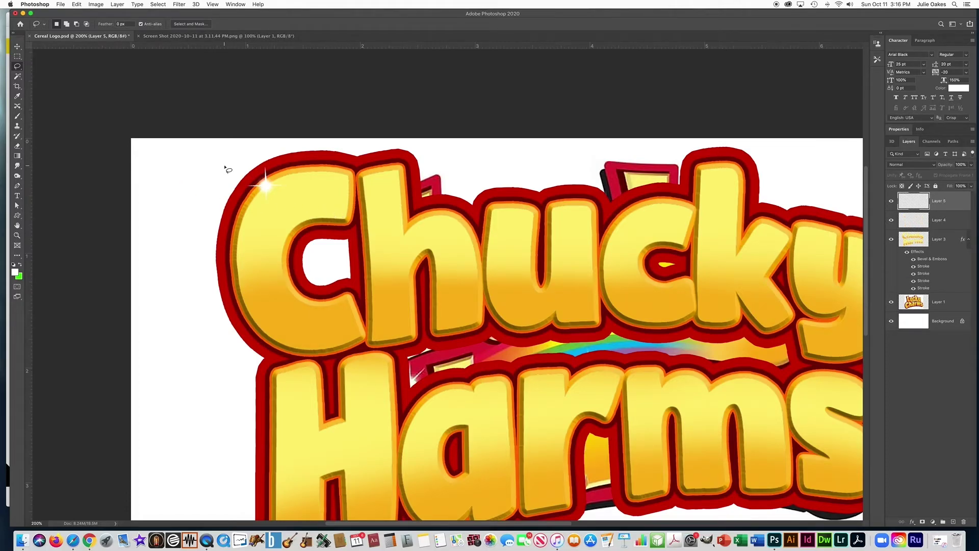
{"action": "key", "text": "ctrl+t"}
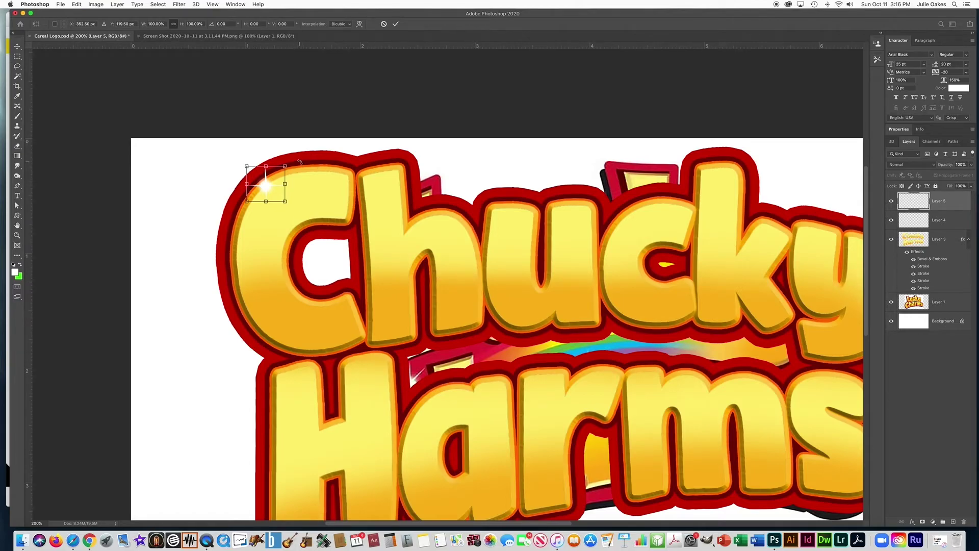
{"action": "left_click_drag", "start_coordinate": [300, 162], "coordinate": [280, 143]}
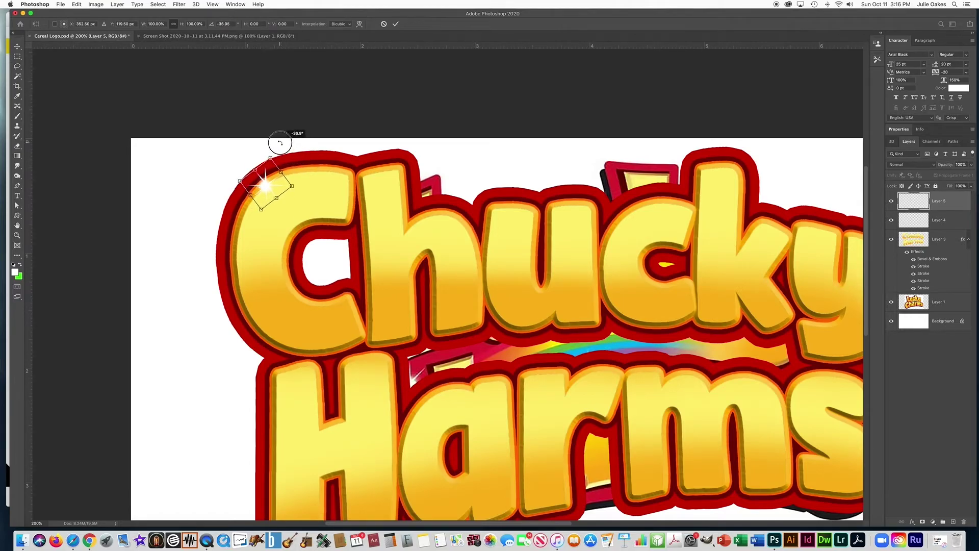
{"action": "key", "text": "Return"}
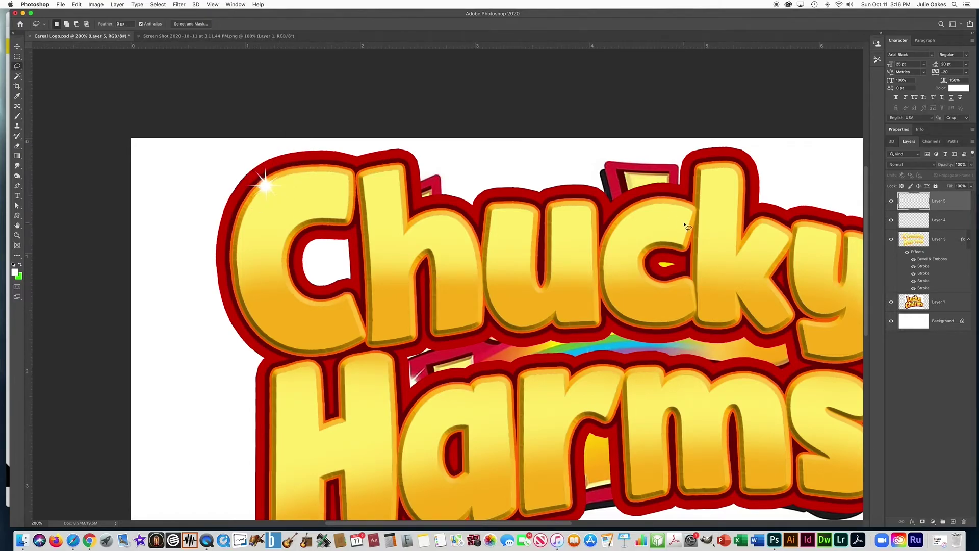
Step: Merge Layer 4 and Layer 5 into one layer and name it 'sparkle'
{"action": "left_click", "coordinate": [941, 219], "text": "shift"}
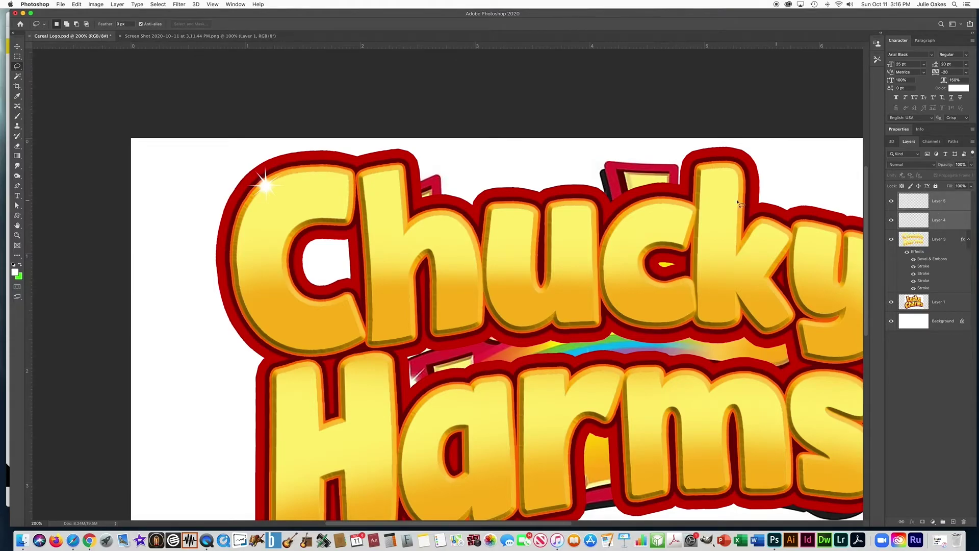
{"action": "left_click", "coordinate": [117, 4]}
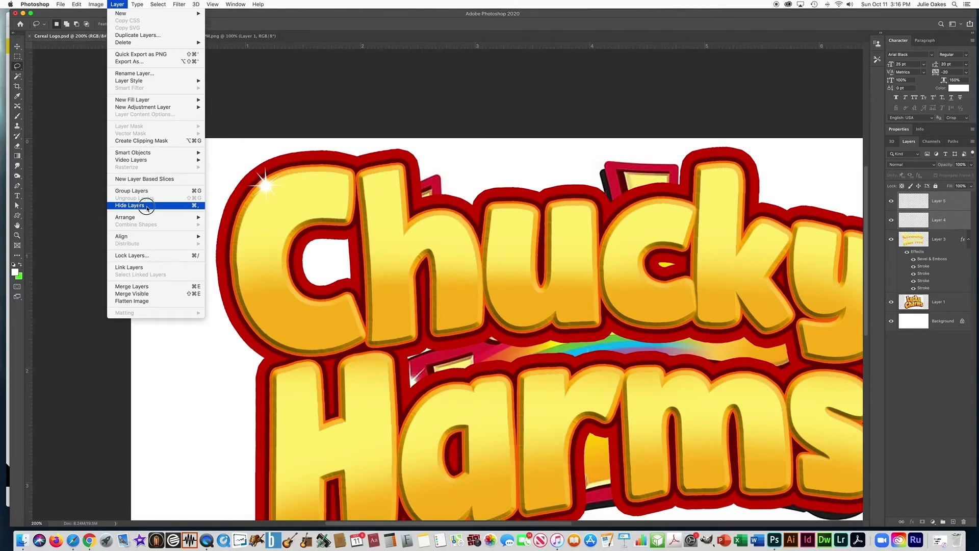
{"action": "left_click", "coordinate": [148, 286]}
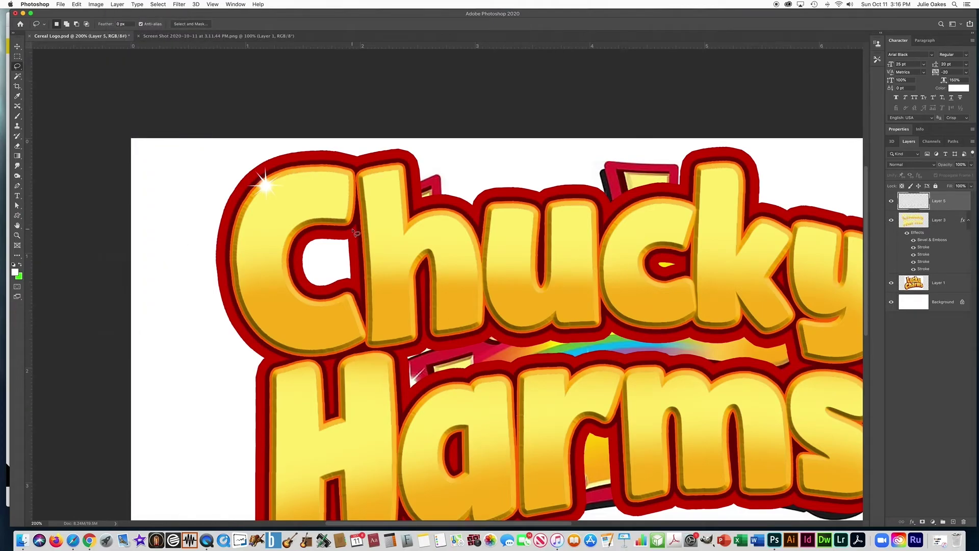
{"action": "key", "text": "super+minus"}
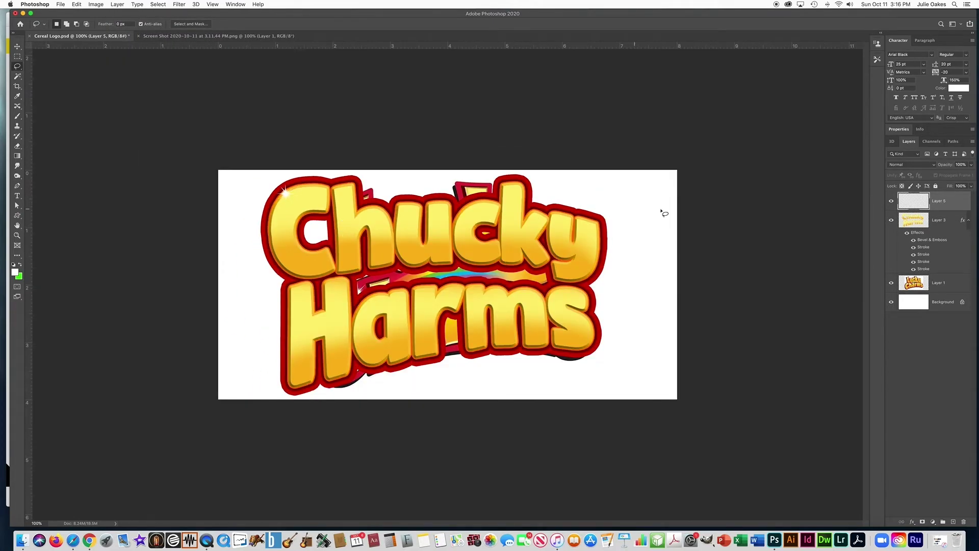
{"action": "double_click", "coordinate": [940, 201]}
{"action": "type", "text": "sparkle"}
{"action": "key", "text": "Return"}
Step: Copy the sparkle onto the H's left edge and onto the top of the h
{"action": "left_click", "coordinate": [16, 56]}
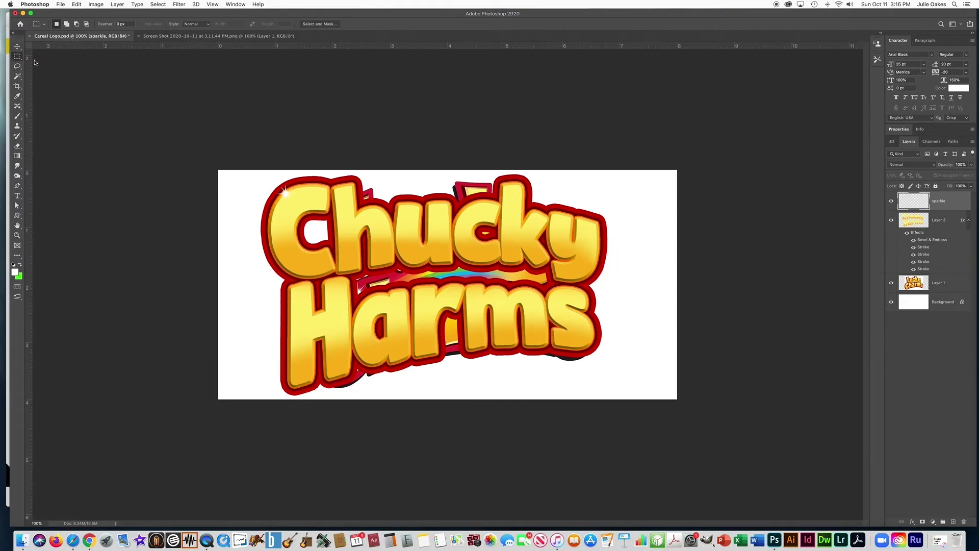
{"action": "left_click_drag", "start_coordinate": [257, 181], "coordinate": [304, 210]}
{"action": "key", "text": "super+j"}
{"action": "key", "text": "super+t"}
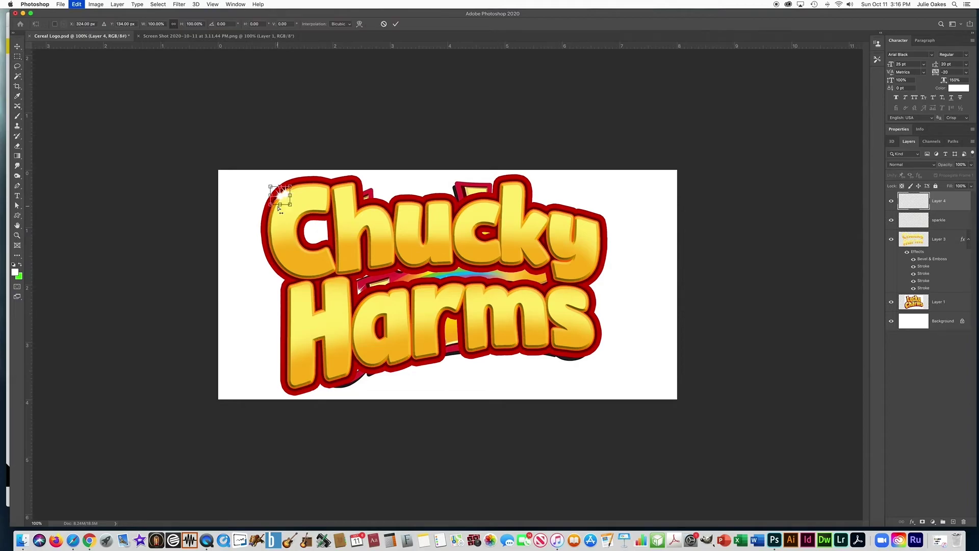
{"action": "left_click_drag", "start_coordinate": [282, 202], "coordinate": [292, 295]}
{"action": "key", "text": "Return"}
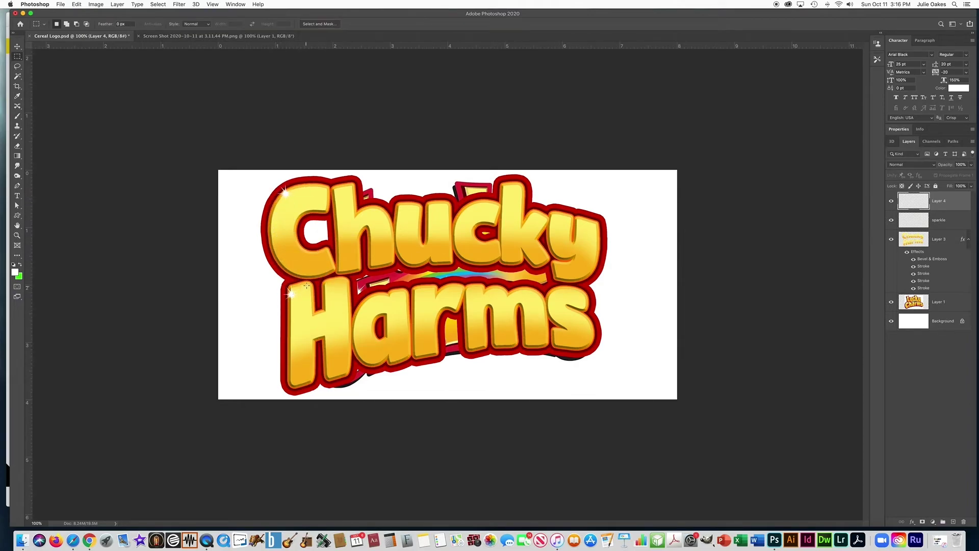
{"action": "key", "text": "super+j"}
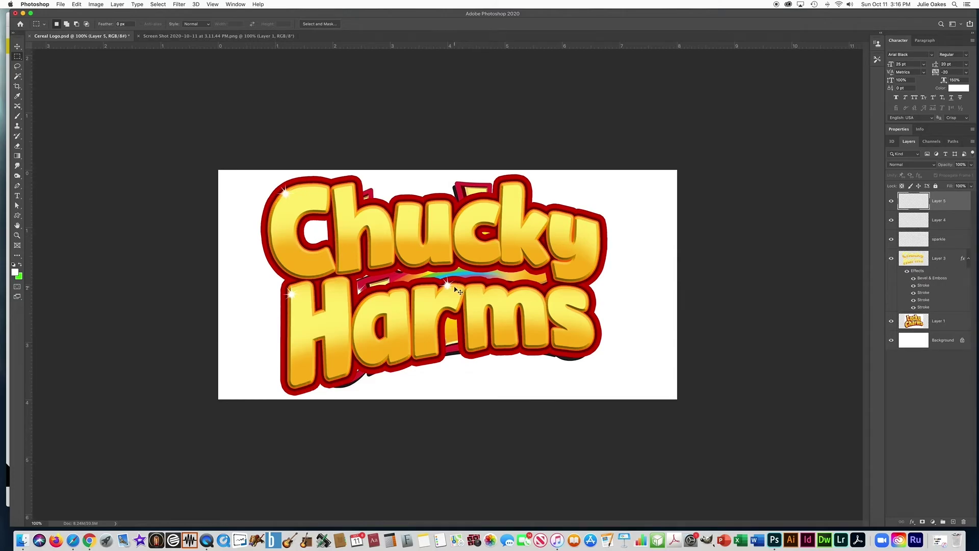
{"action": "key", "text": "super+t"}
{"action": "left_click_drag", "start_coordinate": [450, 290], "coordinate": [381, 213]}
{"action": "key", "text": "Return"}
Step: Add two more sparkle copies: the y's right edge and the rainbow above the r
{"action": "key", "text": "super+j"}
{"action": "key", "text": "super+t"}
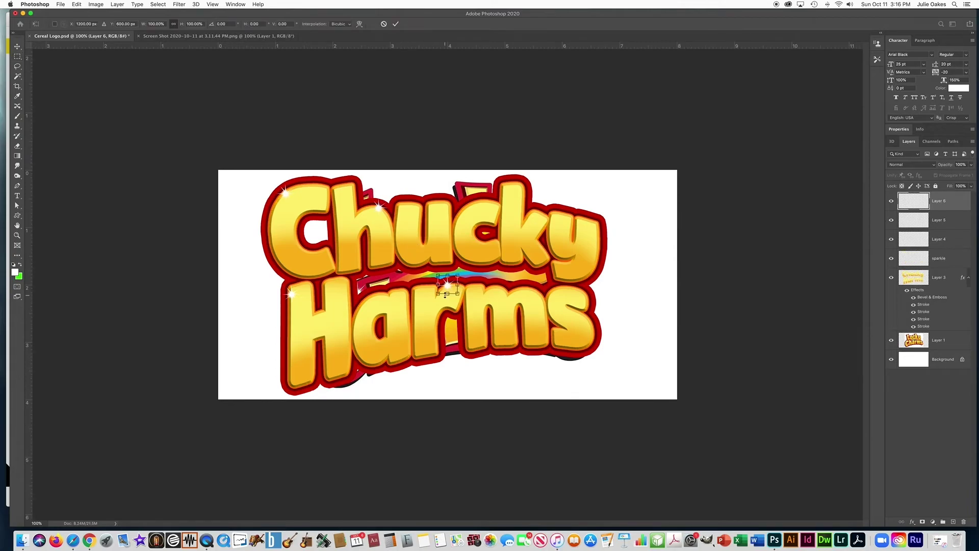
{"action": "left_click_drag", "start_coordinate": [448, 289], "coordinate": [596, 224]}
{"action": "key", "text": "Return"}
{"action": "key", "text": "super+j"}
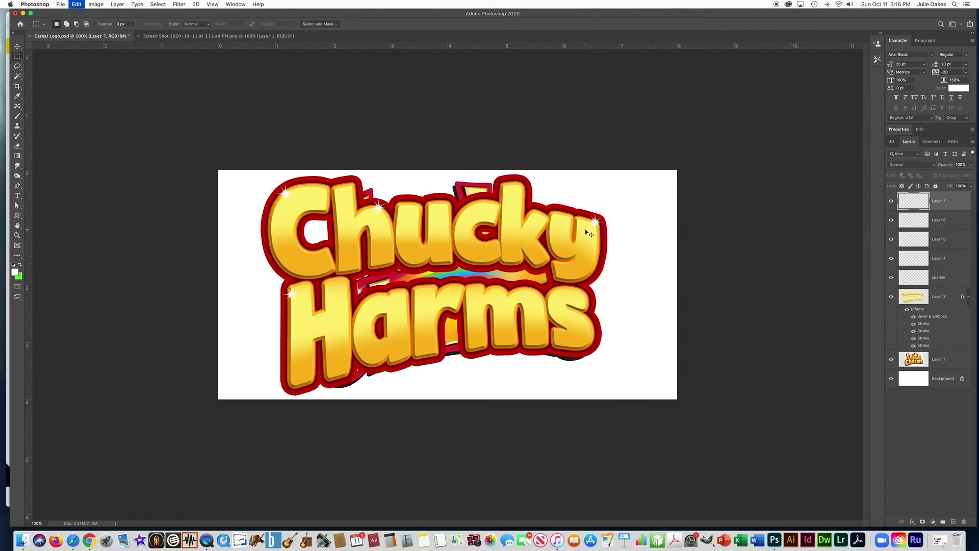
{"action": "key", "text": "super+t"}
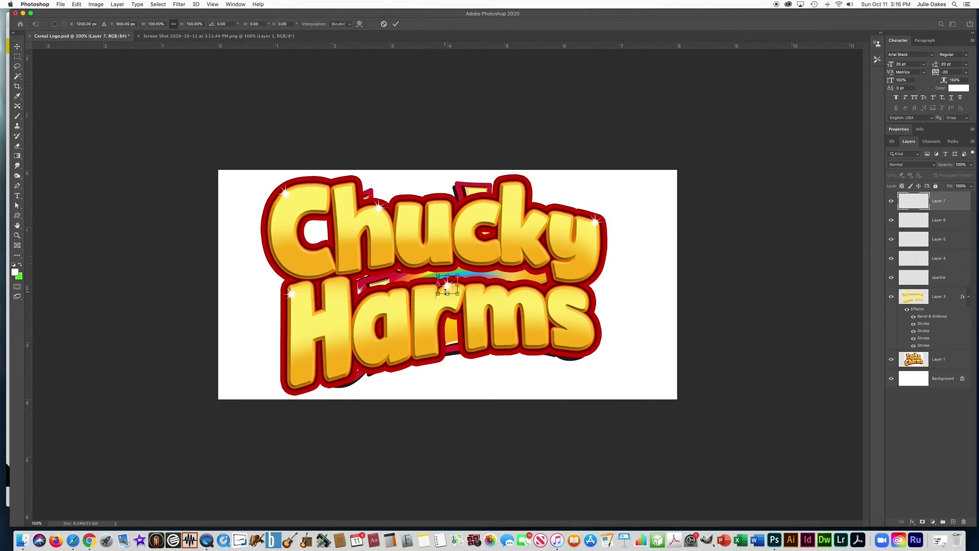
{"action": "left_click_drag", "start_coordinate": [444, 291], "coordinate": [480, 287]}
{"action": "key", "text": "Return"}
{"action": "key", "text": "m"}
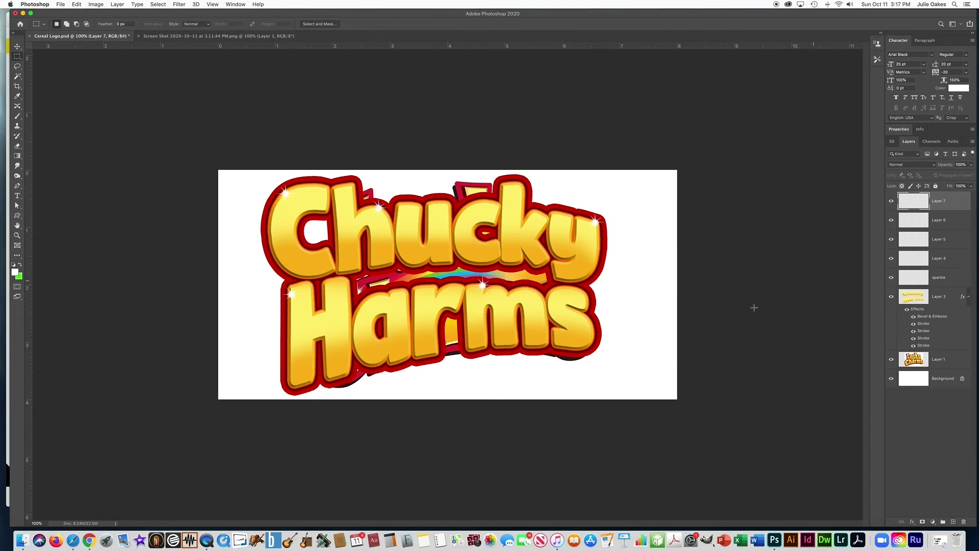
Step: Hide the Lucky Charms reference, merge the logo and sparkle layers, and delete the reference layer
{"action": "left_click", "coordinate": [893, 359]}
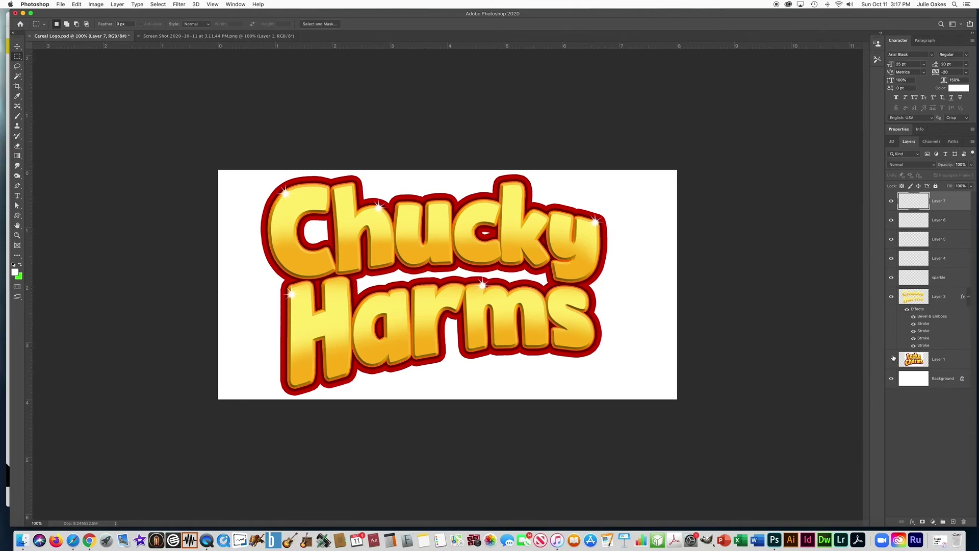
{"action": "left_click", "coordinate": [96, 4]}
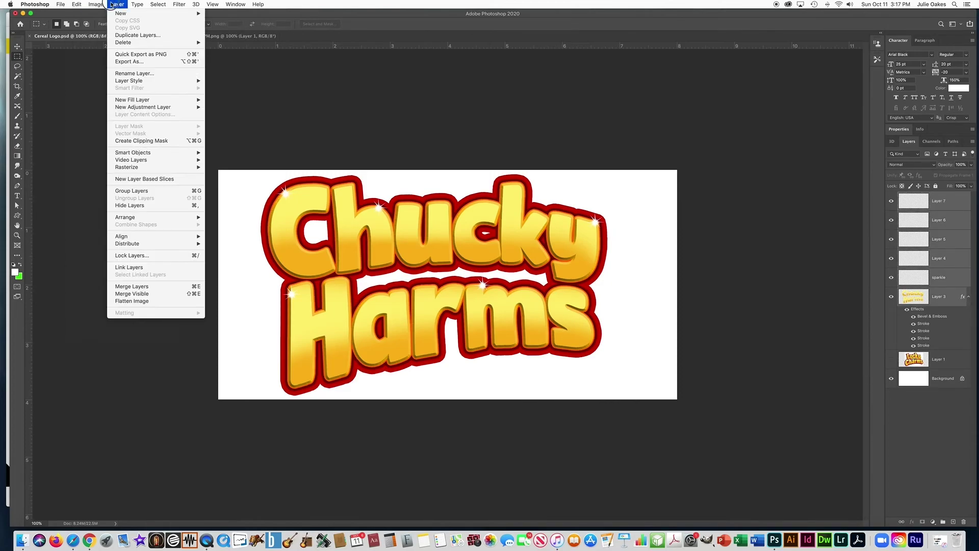
{"action": "left_click", "coordinate": [197, 286]}
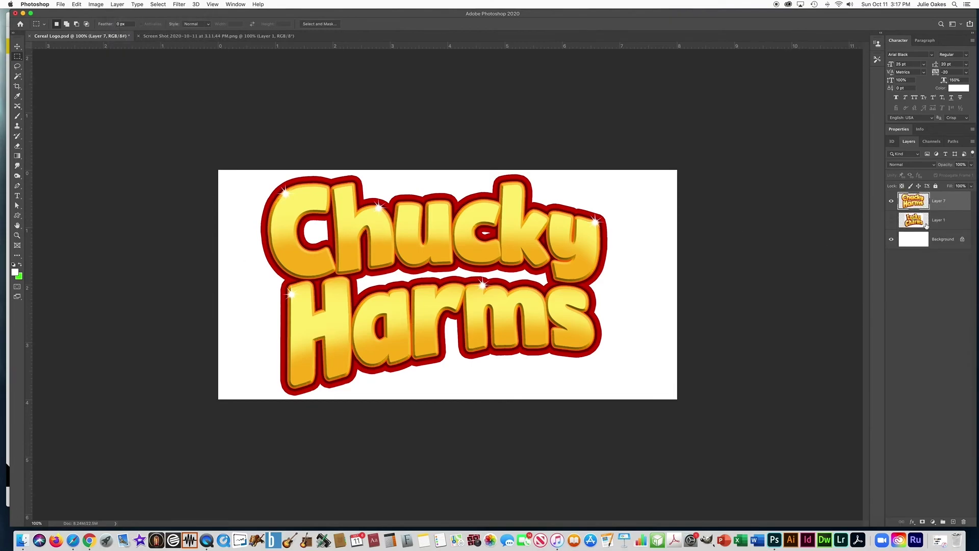
{"action": "left_click", "coordinate": [928, 224]}
{"action": "key", "text": "BackSpace"}
{"action": "key", "text": "BackSpace"}
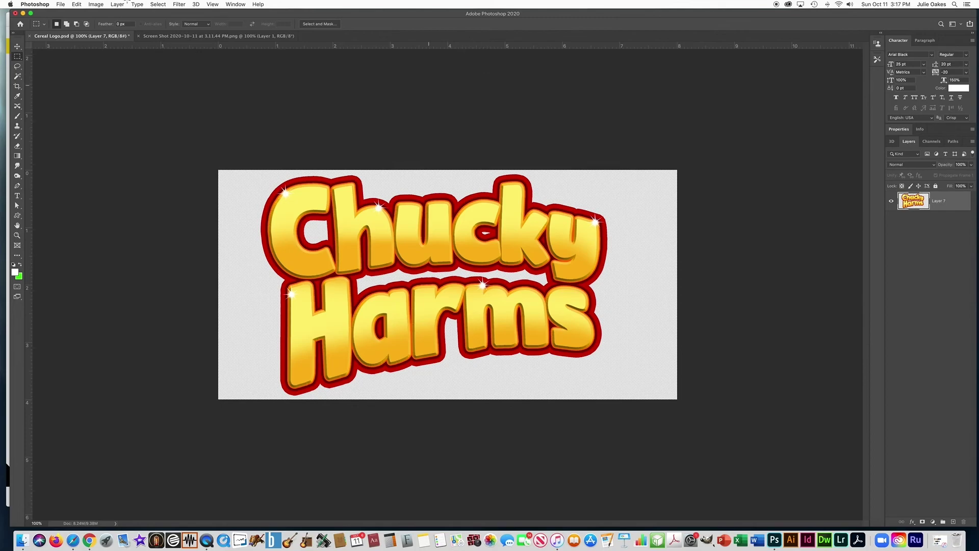
Step: Save a PNG copy as Cereal Logo.png on the Desktop, replacing the existing file
{"action": "left_click", "coordinate": [60, 4]}
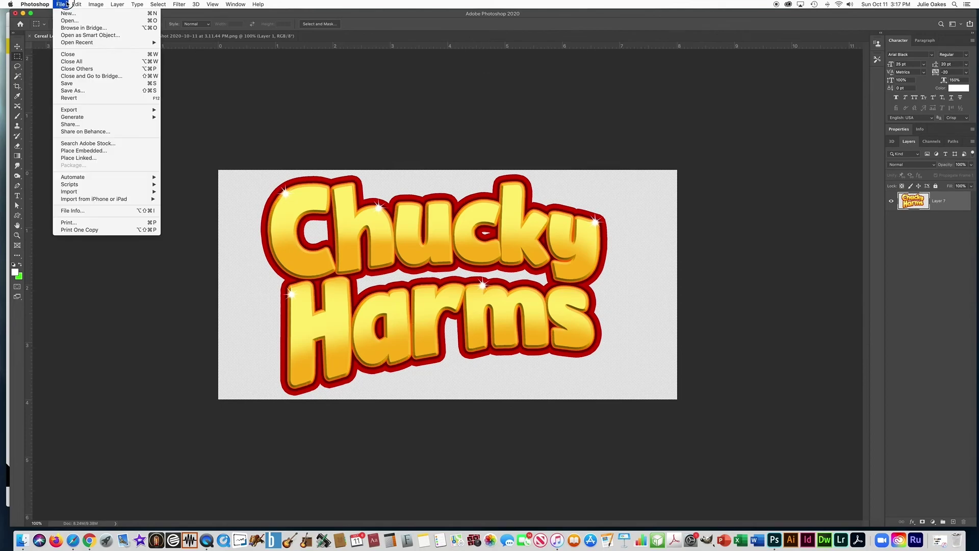
{"action": "left_click", "coordinate": [79, 94]}
{"action": "left_click", "coordinate": [487, 324]}
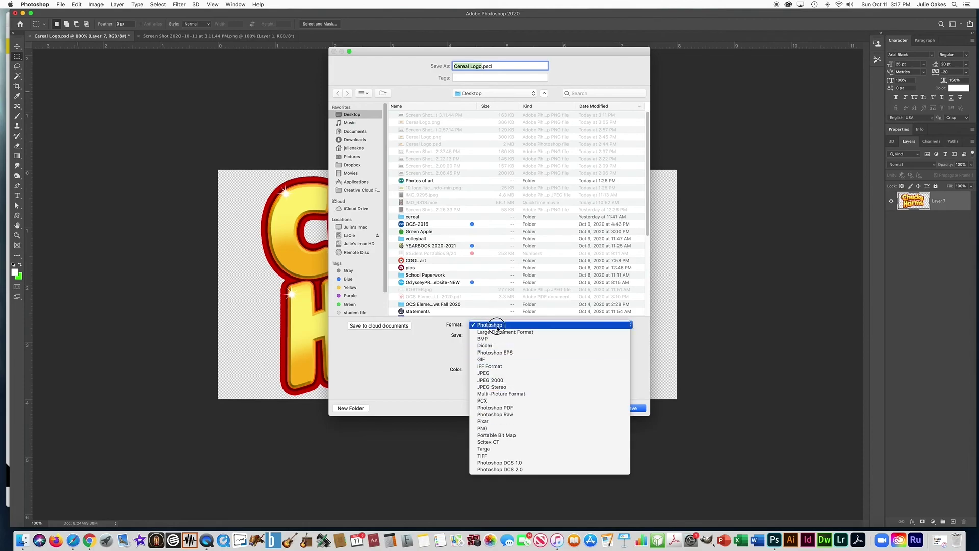
{"action": "left_click", "coordinate": [491, 428]}
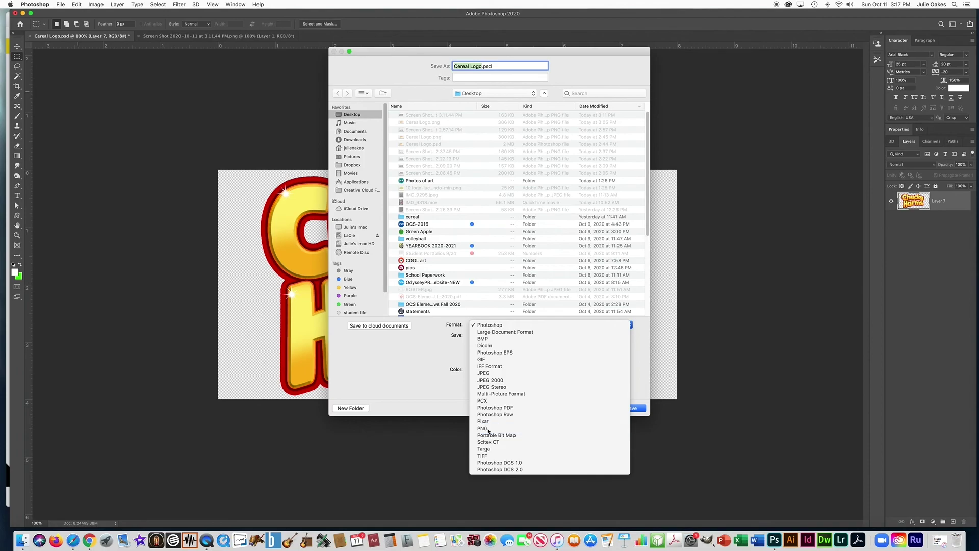
{"action": "left_click", "coordinate": [630, 408]}
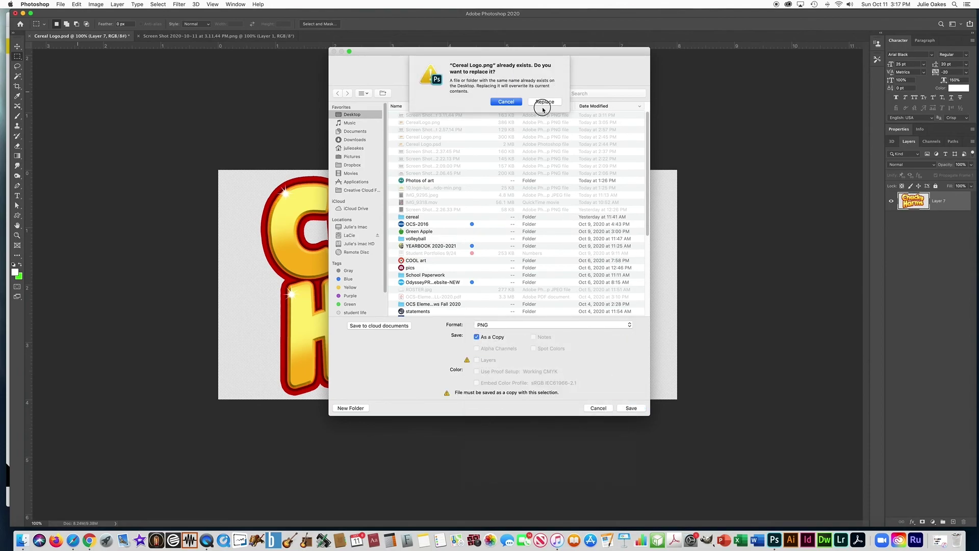
{"action": "left_click", "coordinate": [543, 105]}
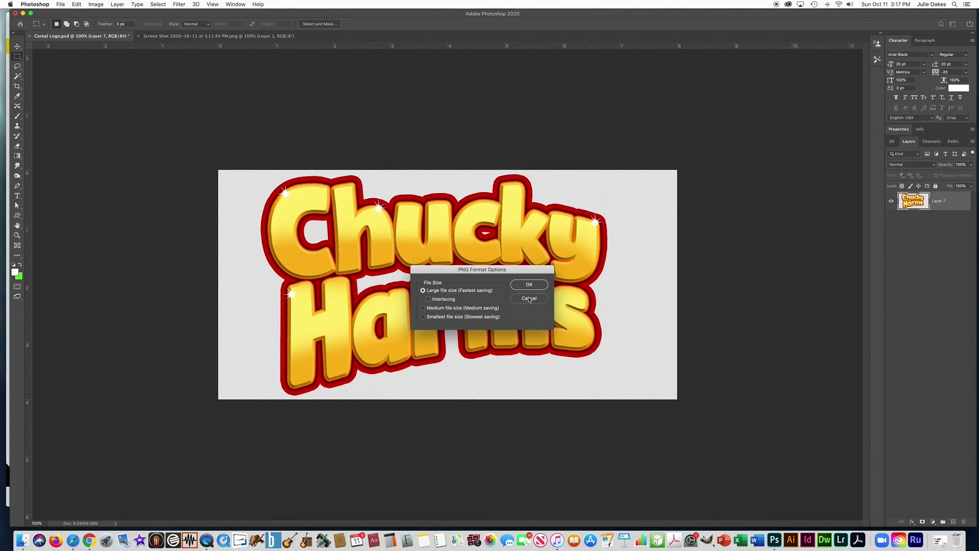
{"action": "left_click", "coordinate": [528, 284]}
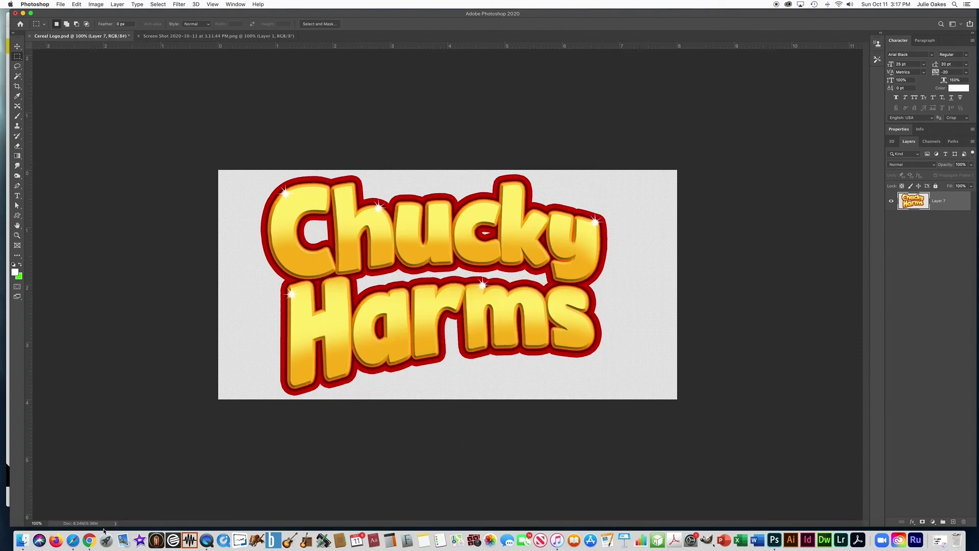
{"action": "left_click", "coordinate": [208, 535]}
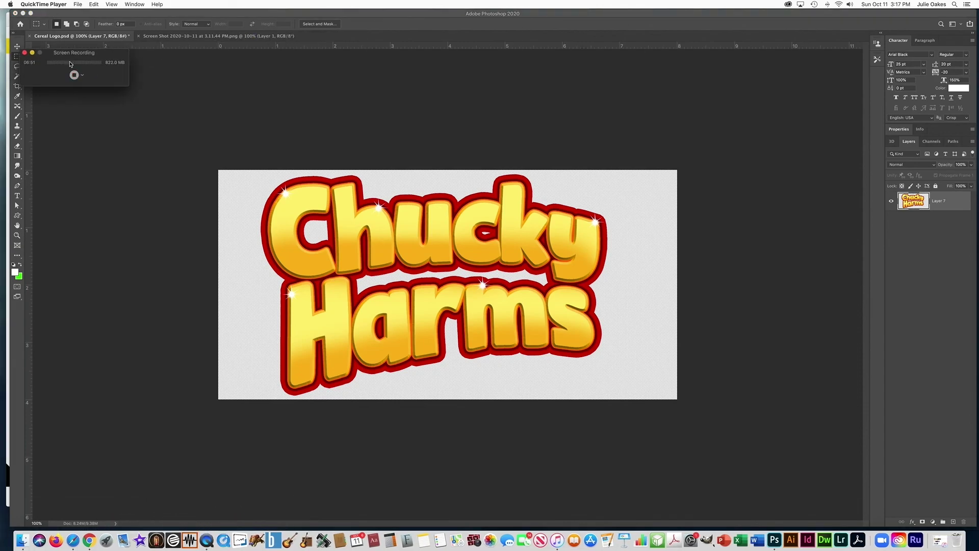